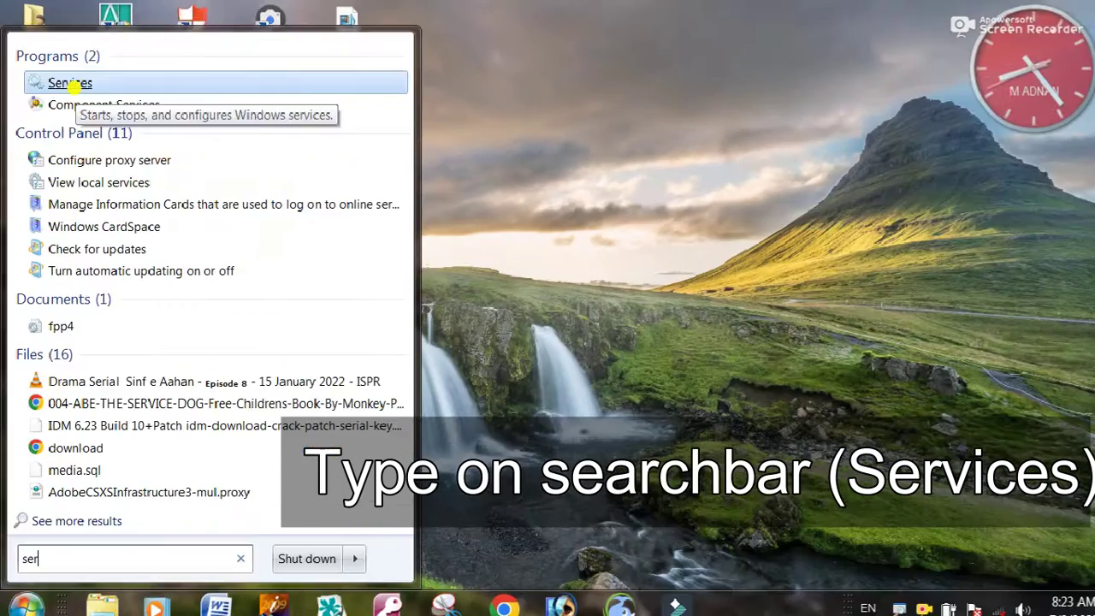
Step: Search the computer's programs for "ser" and open Services
left_click(76, 81)
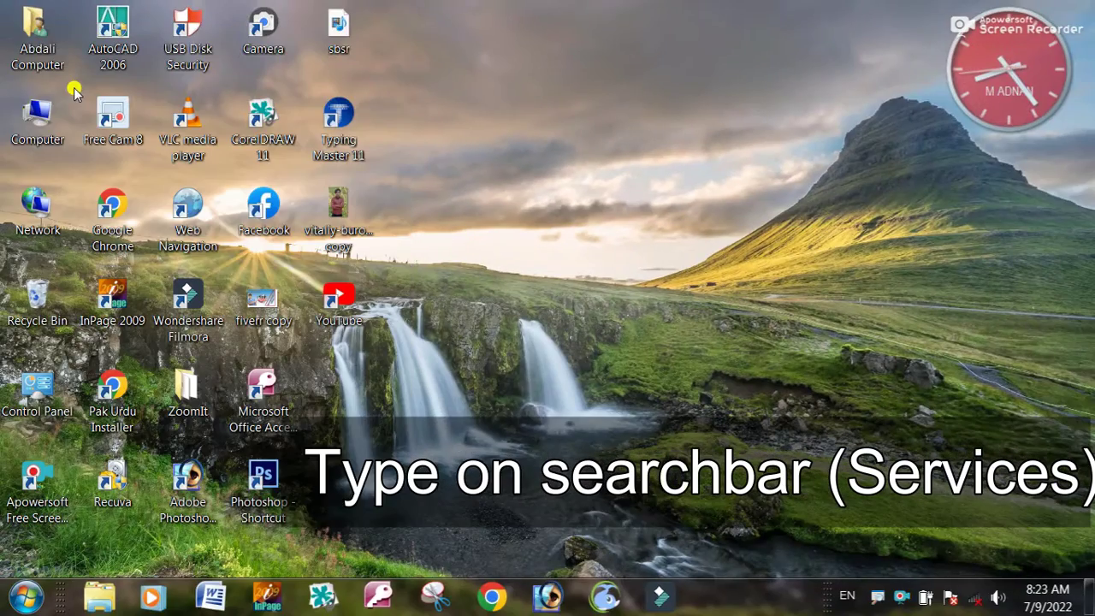
left_click(26, 597)
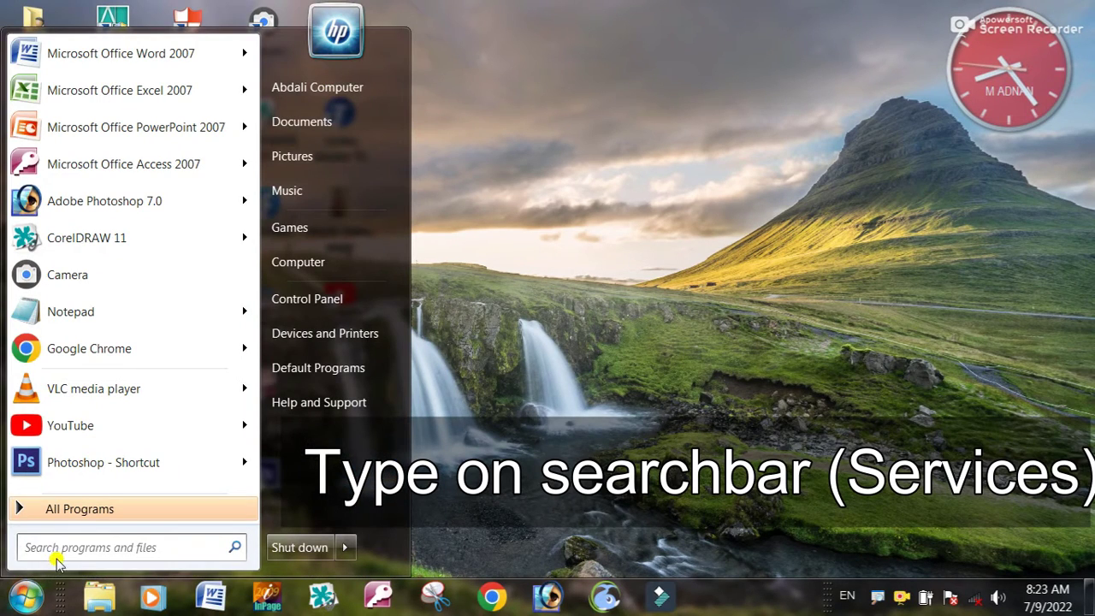
type("ser")
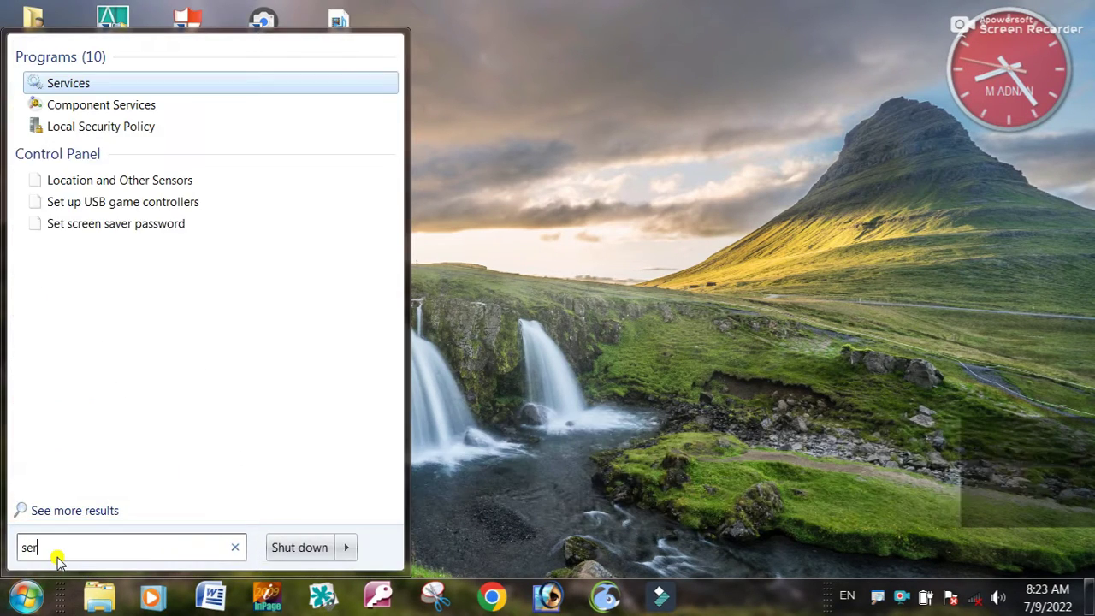
left_click(77, 84)
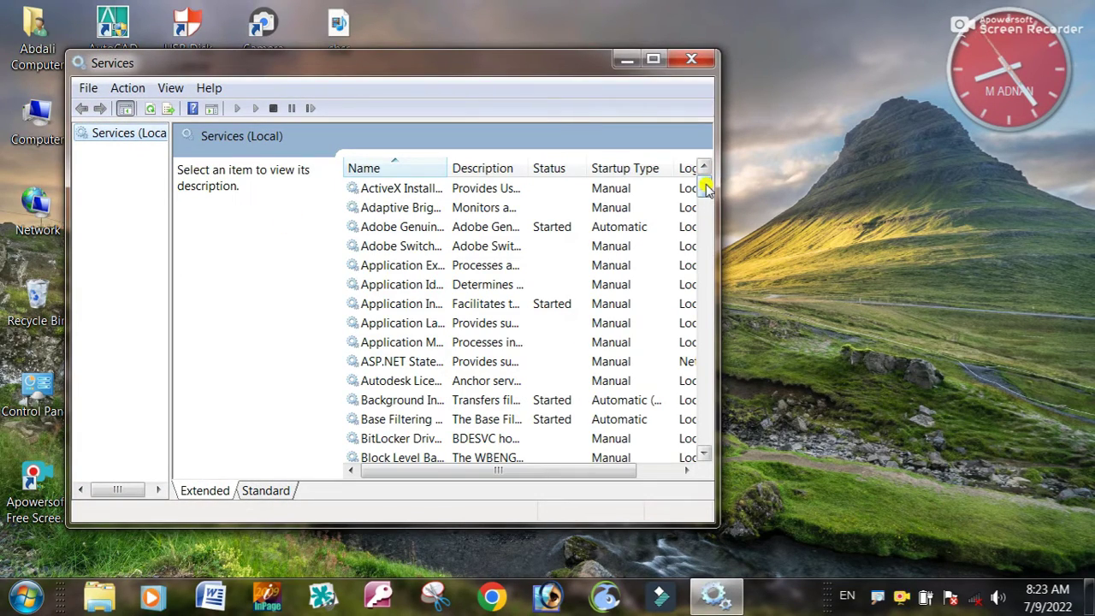
Step: Find Bluetooth Support Service in the list of local services and open its properties
mouse_move(706, 181)
left_mouse_down()
mouse_move(704, 215)
mouse_move(707, 201)
left_mouse_up()
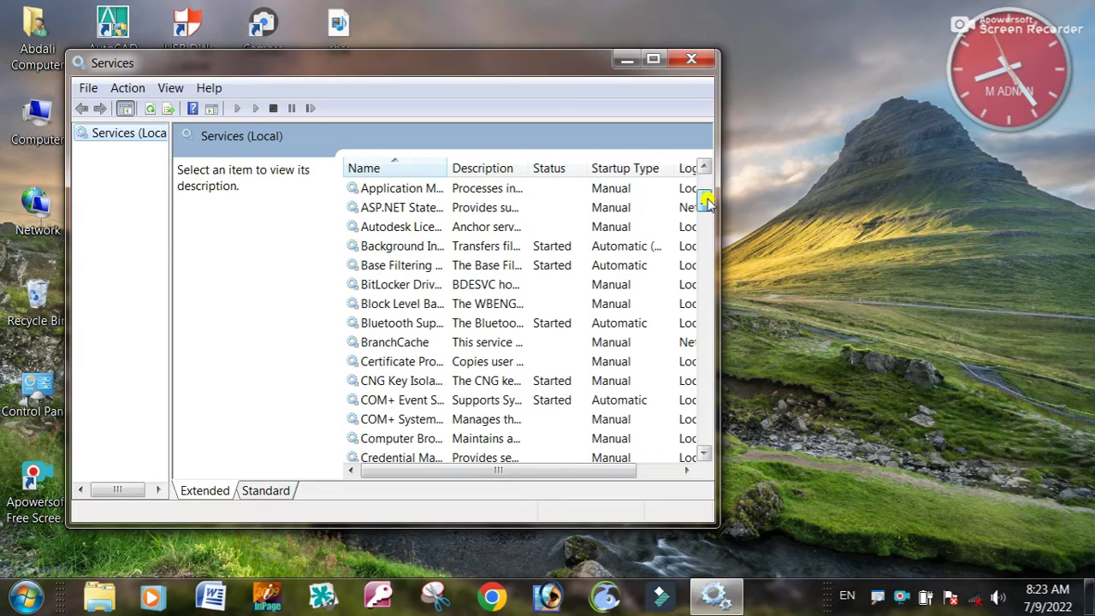
left_click(427, 324)
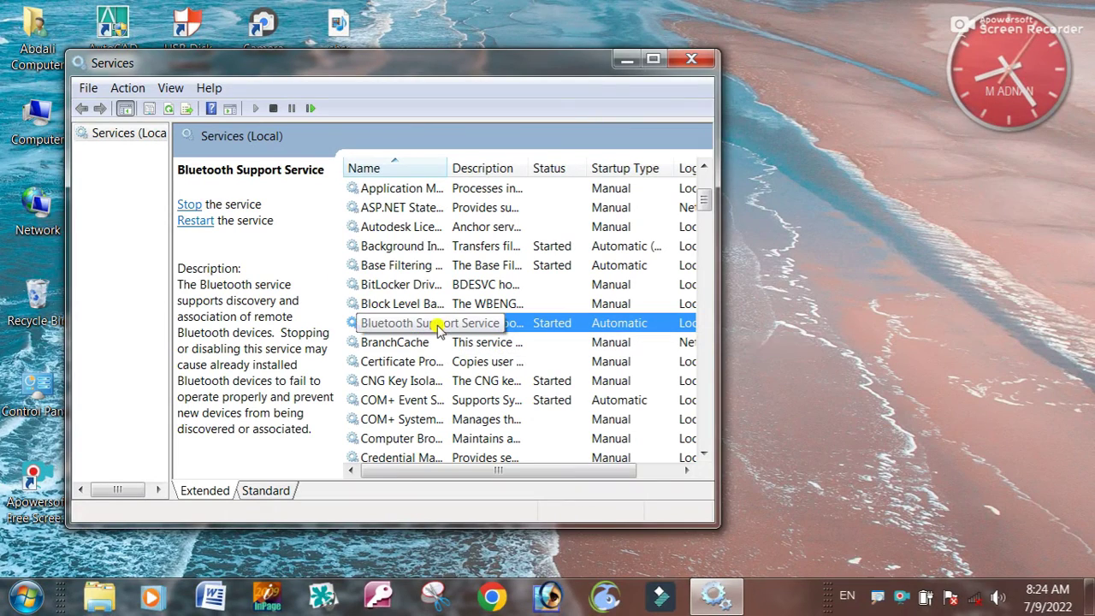
right_click(487, 343)
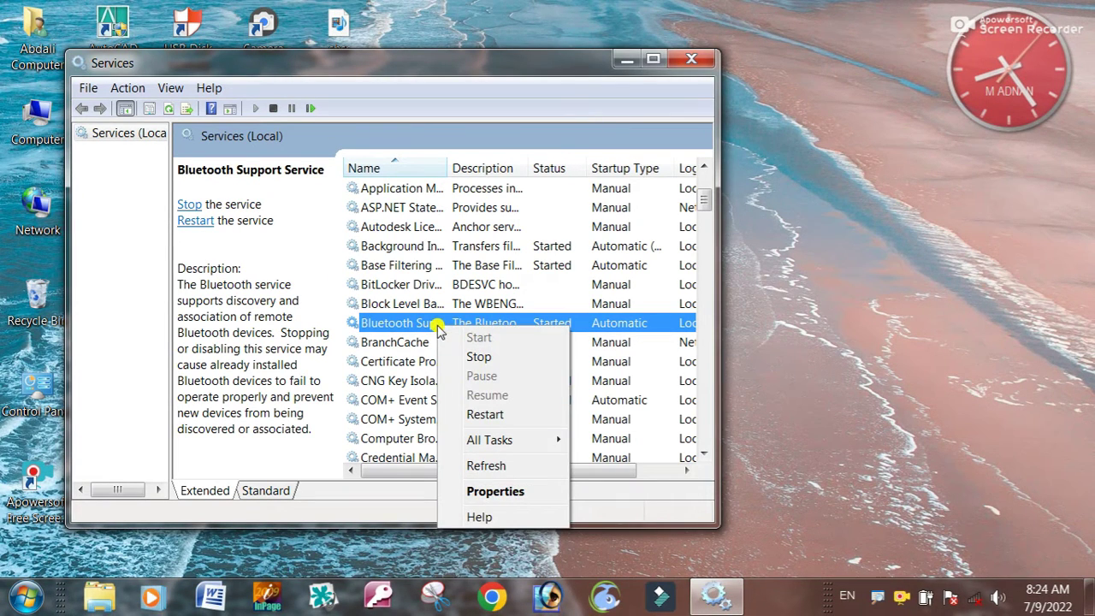
left_click(495, 492)
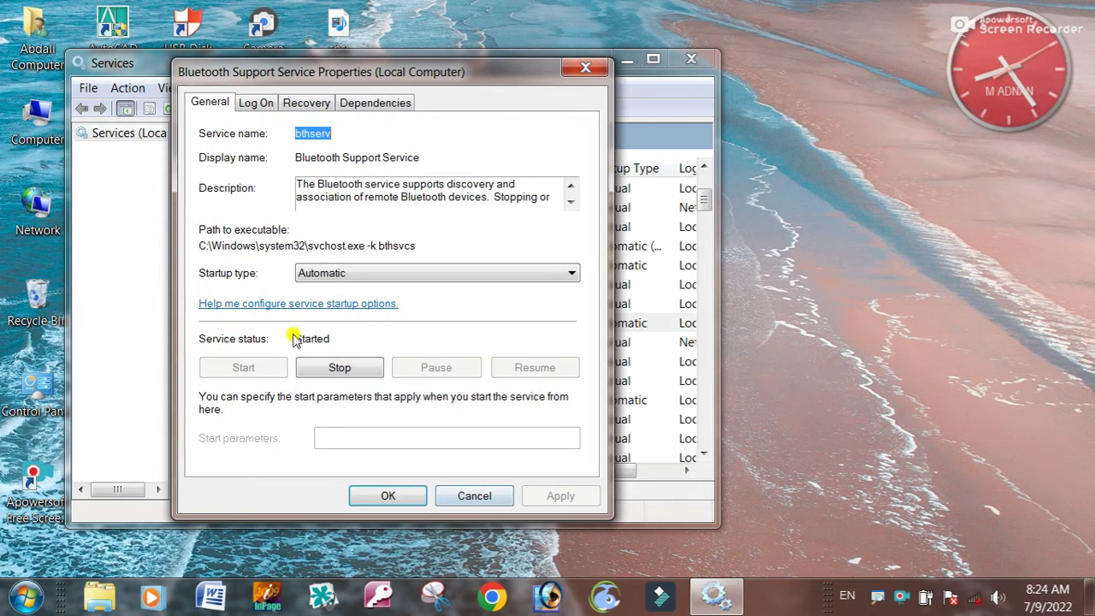
Step: Set the Bluetooth Support Service startup type to Automatic, apply it, and close the properties and the Services window
left_click(418, 280)
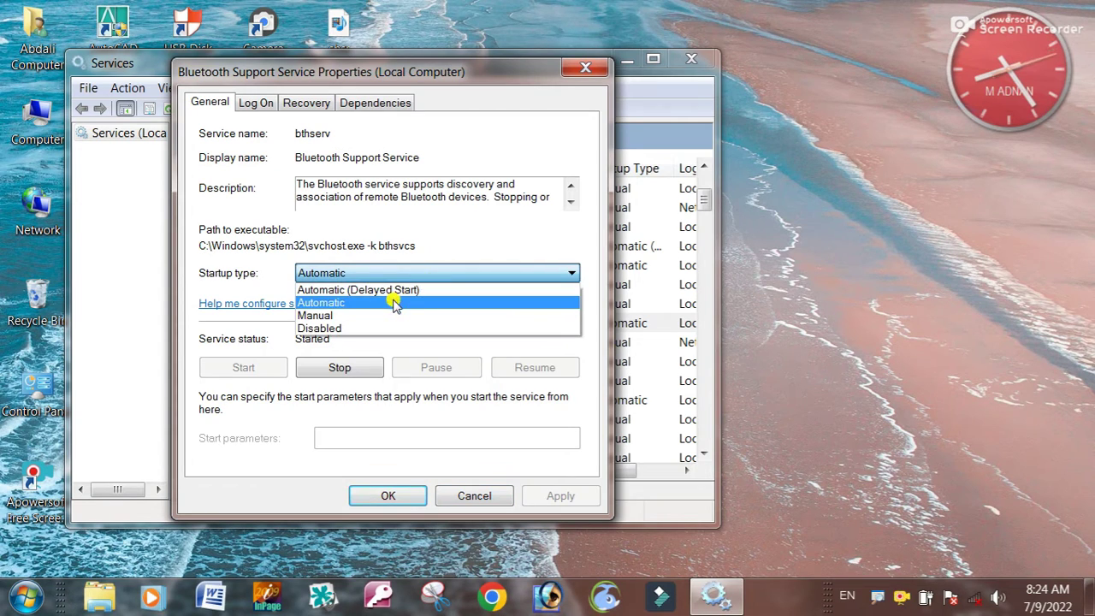
left_click(397, 302)
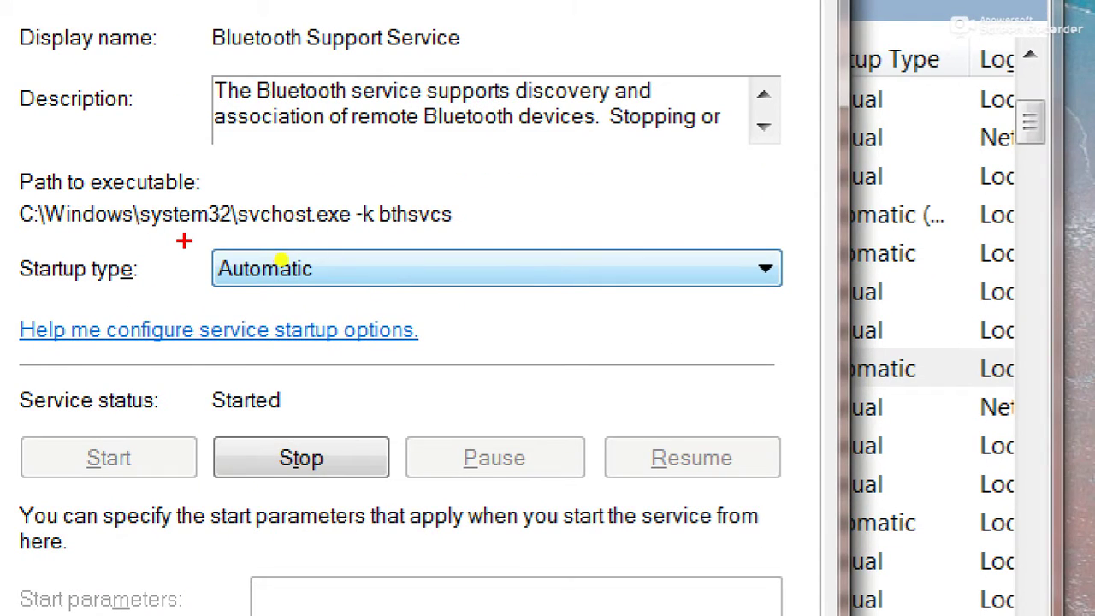
left_click_drag(184, 241, 342, 287)
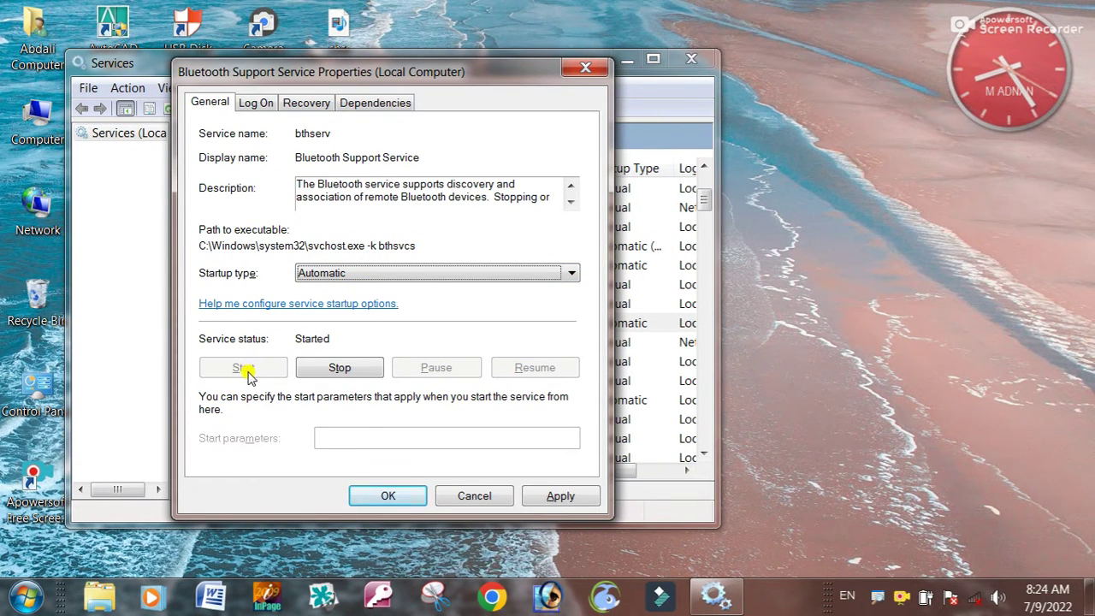
left_click(549, 498)
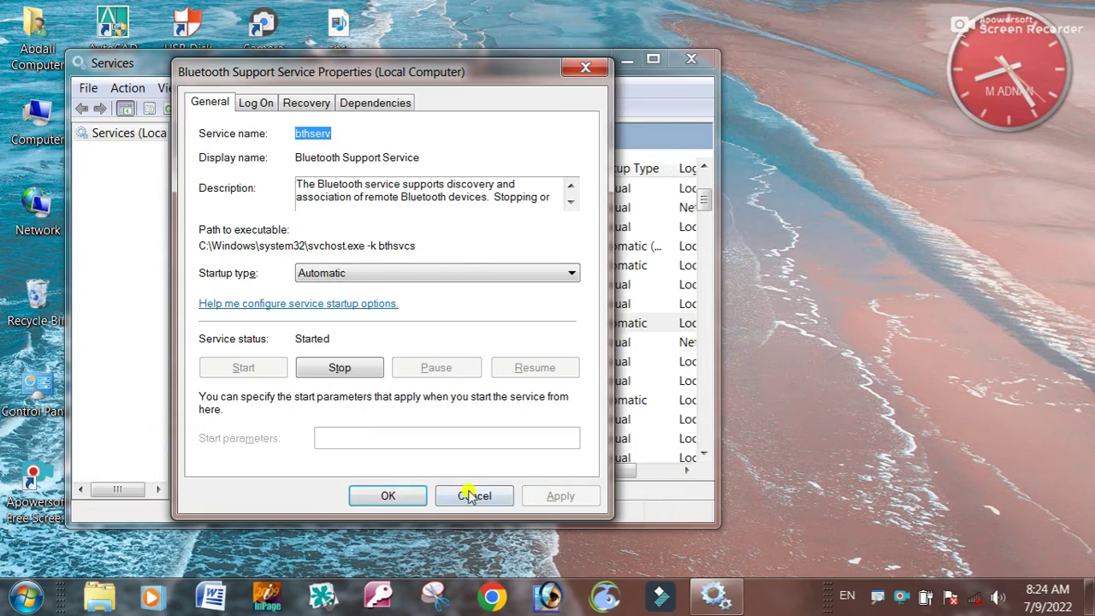
left_click(419, 495)
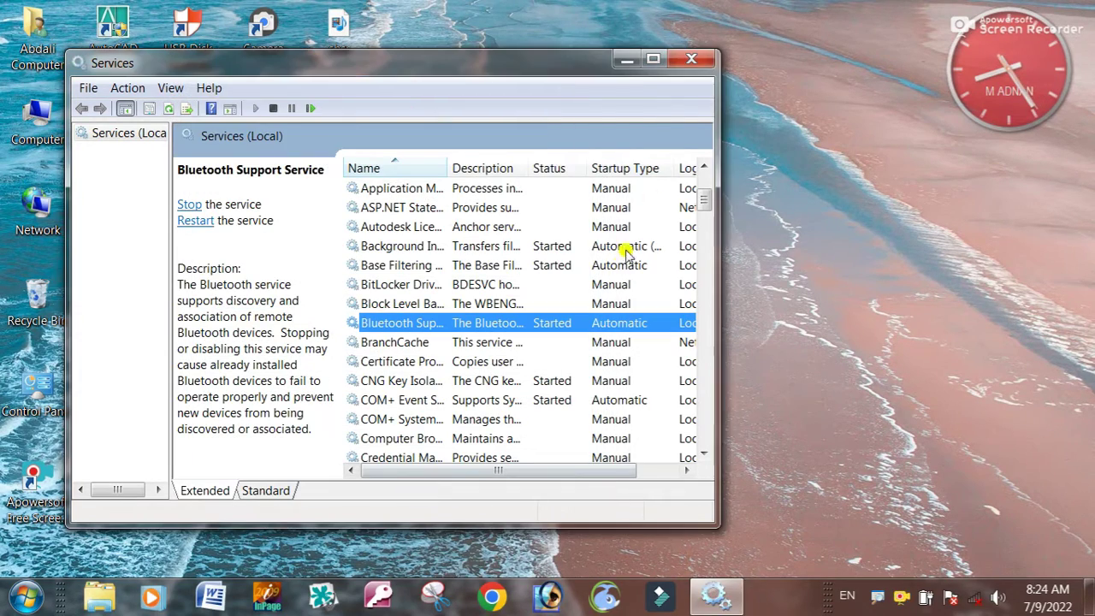
left_click(690, 60)
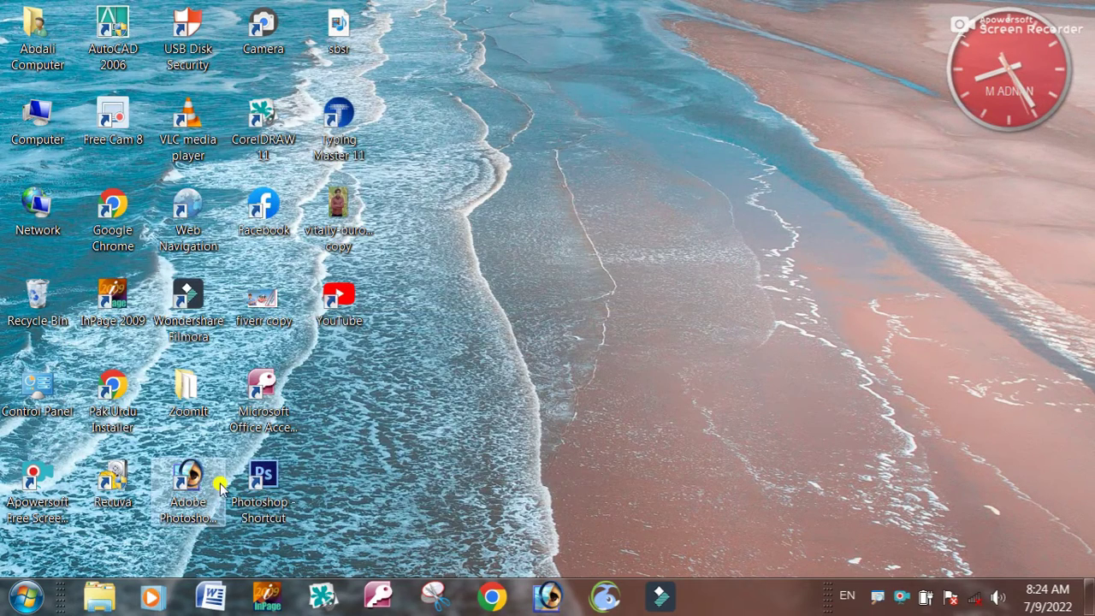
Step: Search the computer for "dev" and open Device Manager
left_click(24, 599)
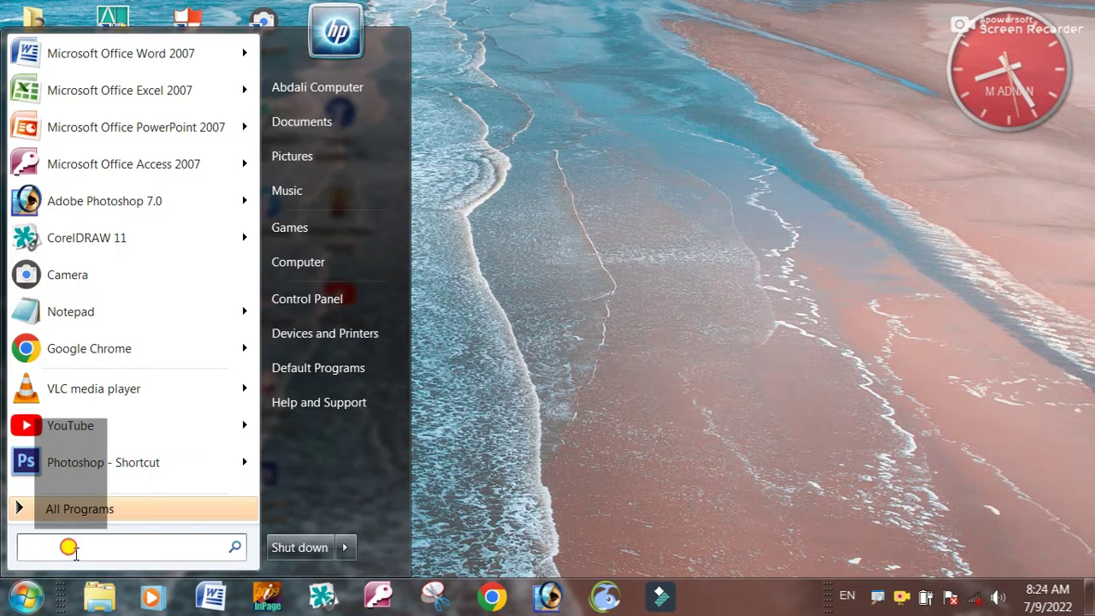
type("dev")
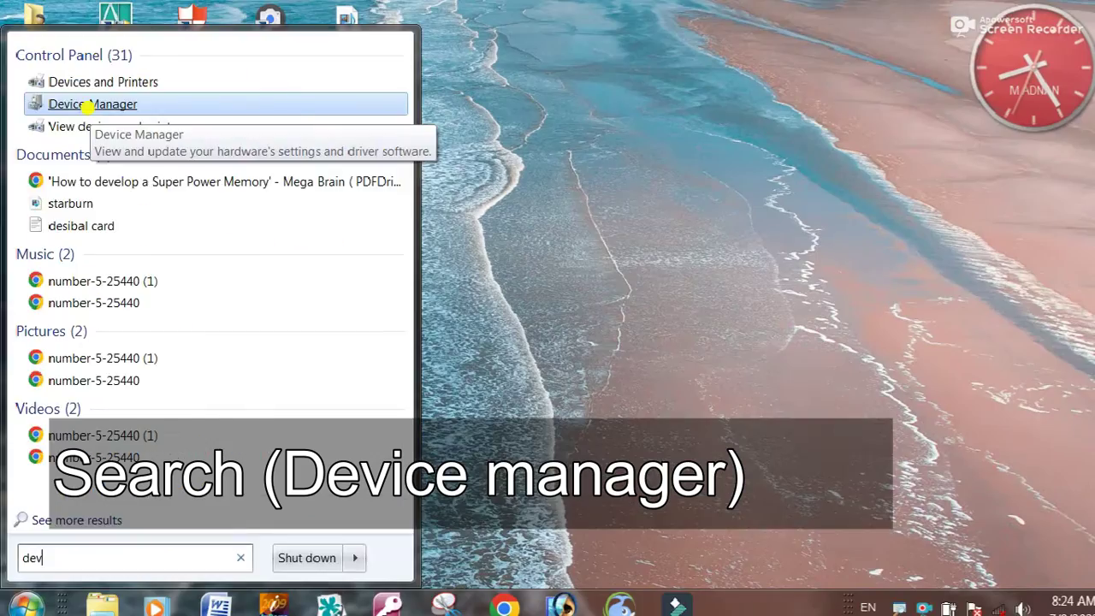
left_click(90, 105)
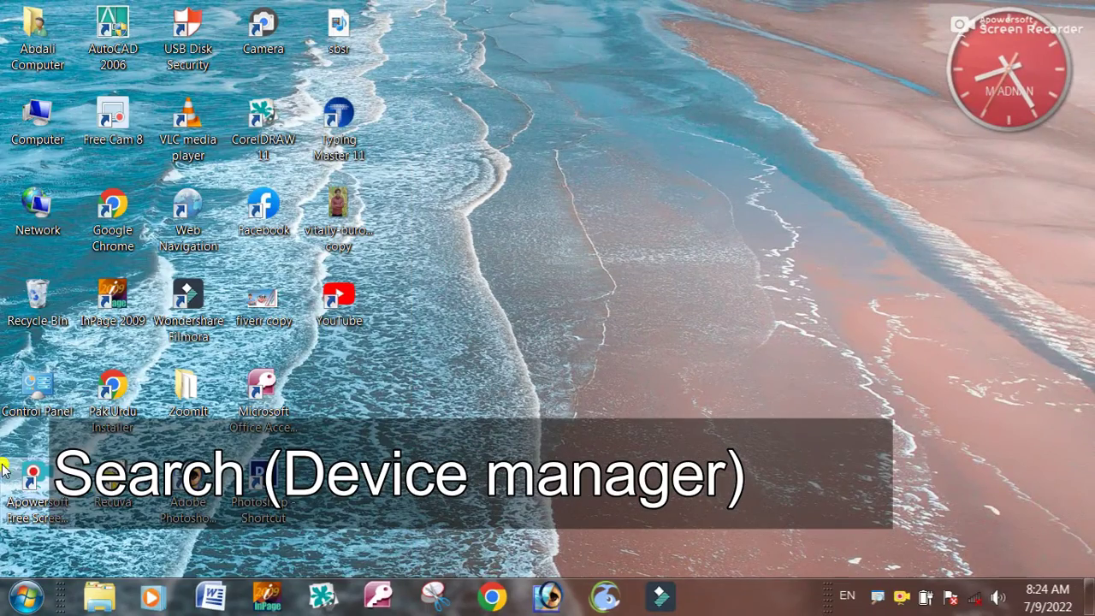
left_click(27, 598)
left_click(59, 548)
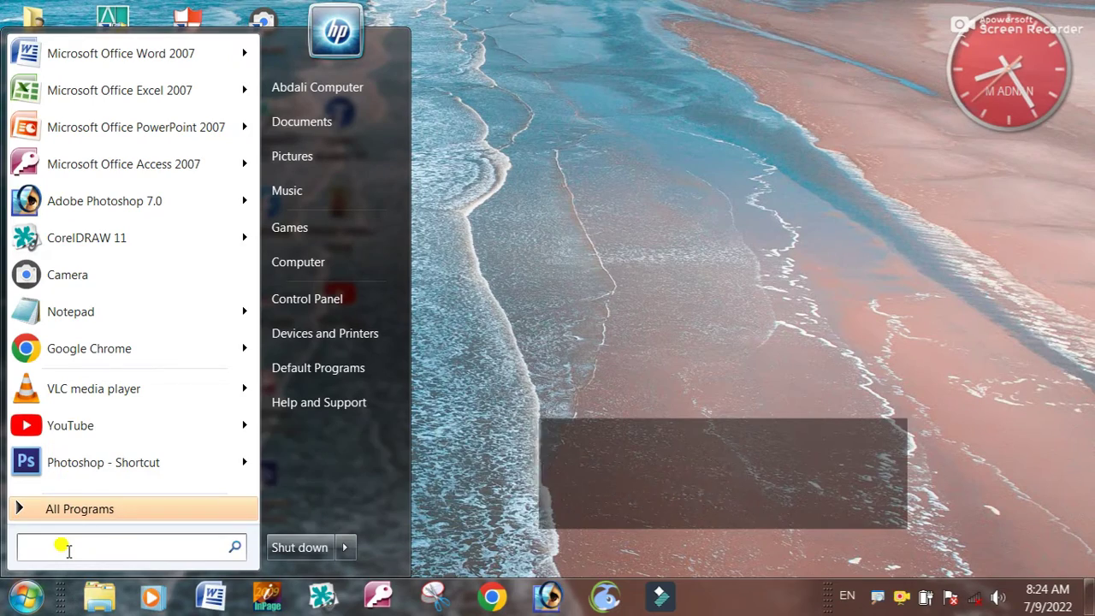
type("dev")
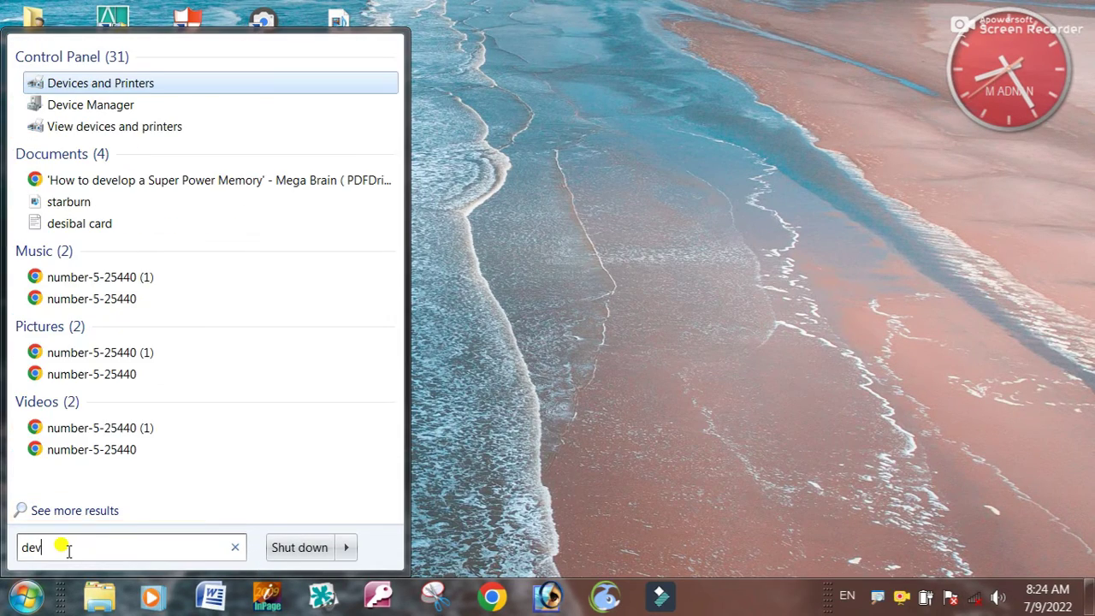
left_click(91, 106)
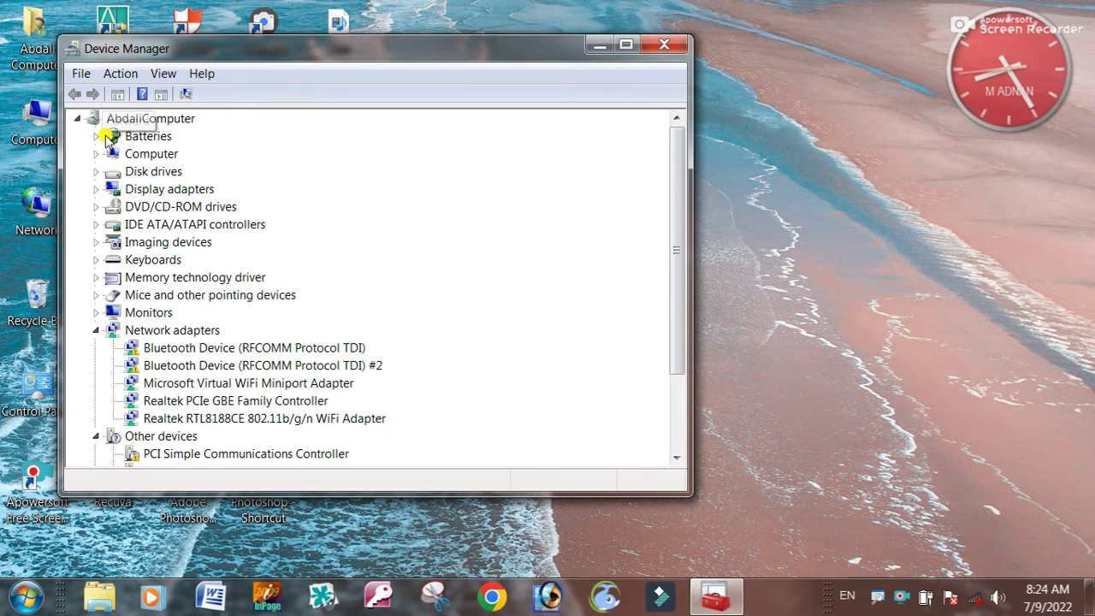
Step: Select the Network adapters category and start the Add legacy hardware wizard
left_click(162, 335)
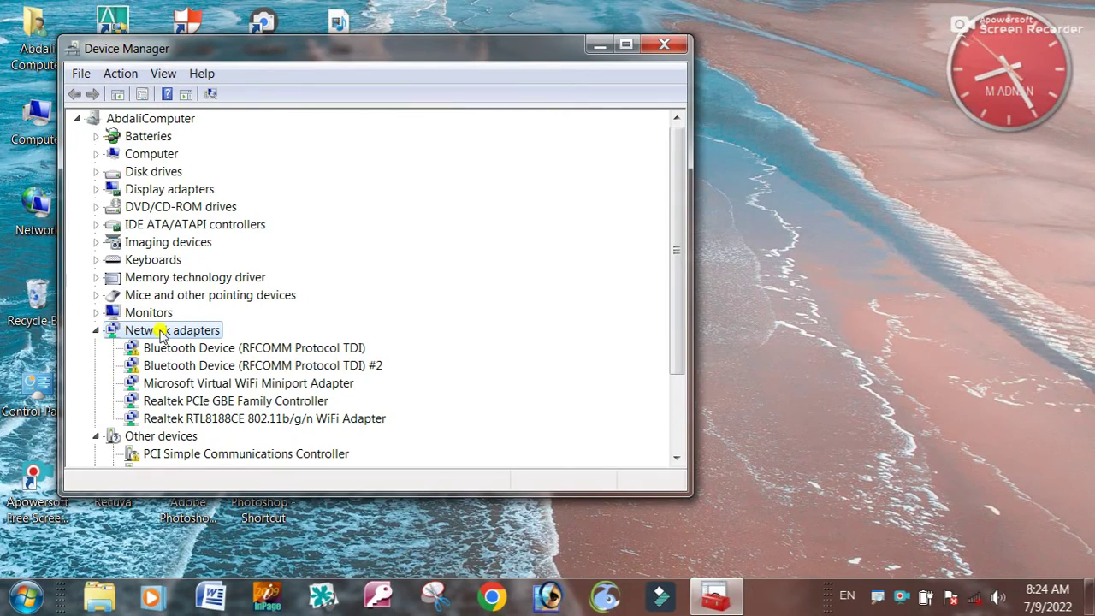
left_click(120, 73)
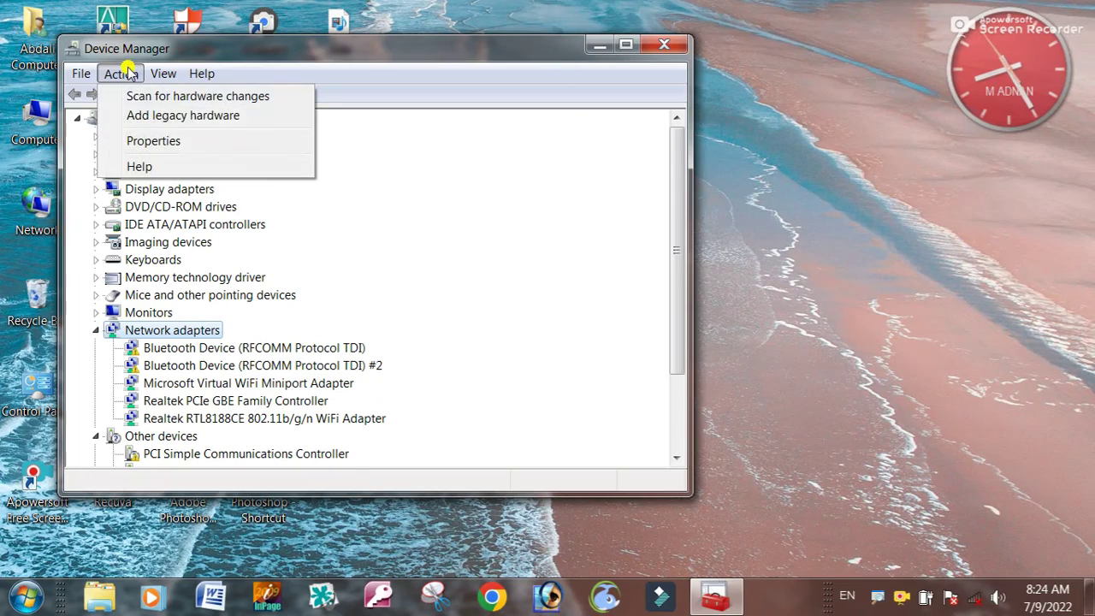
left_click(196, 117)
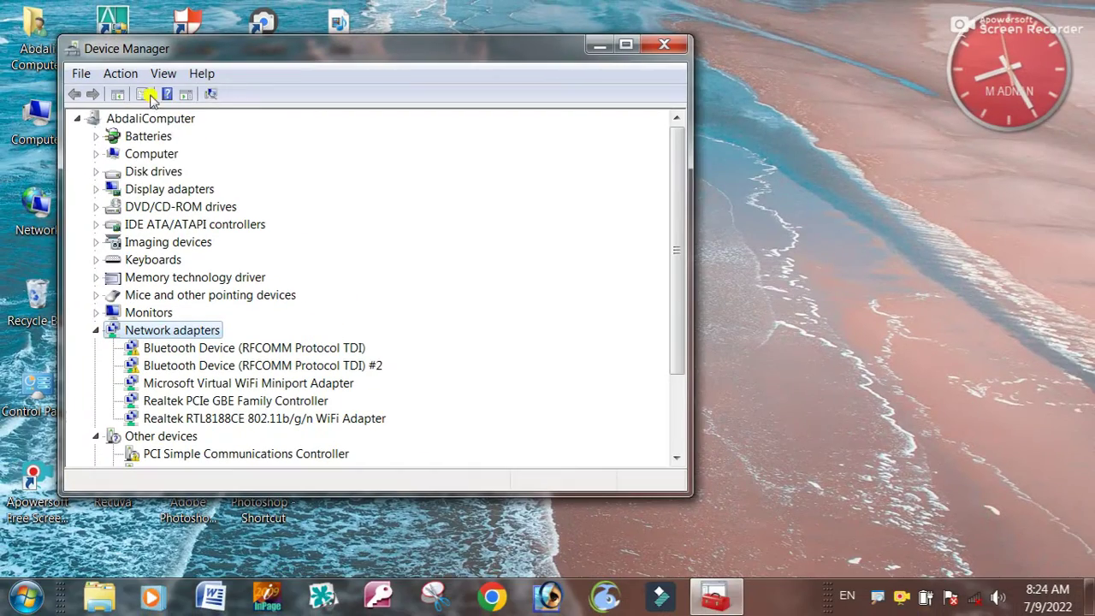
left_click(121, 74)
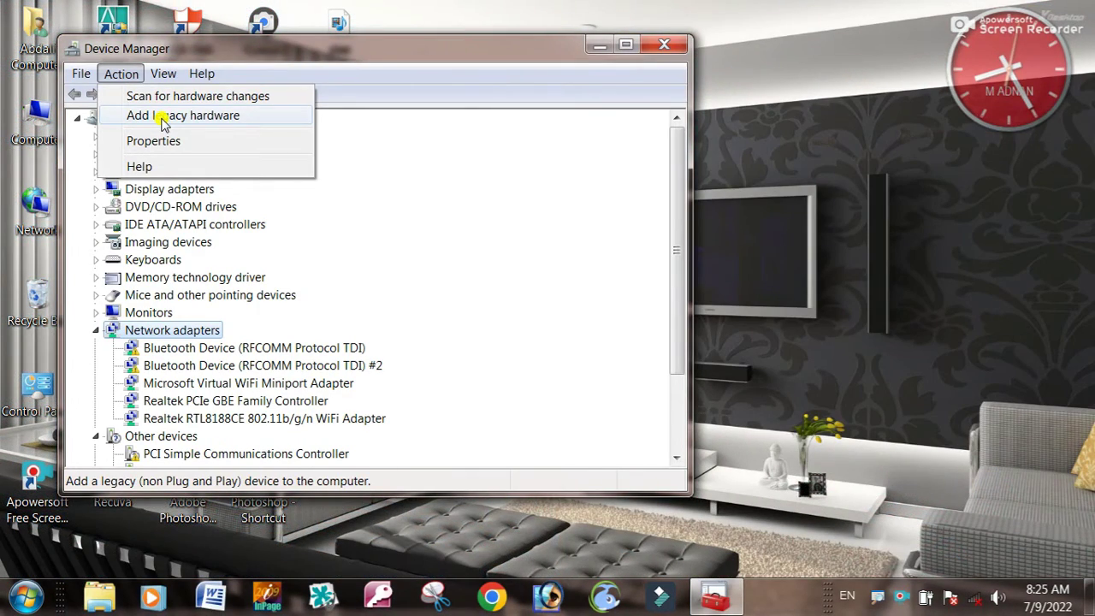
left_click(162, 120)
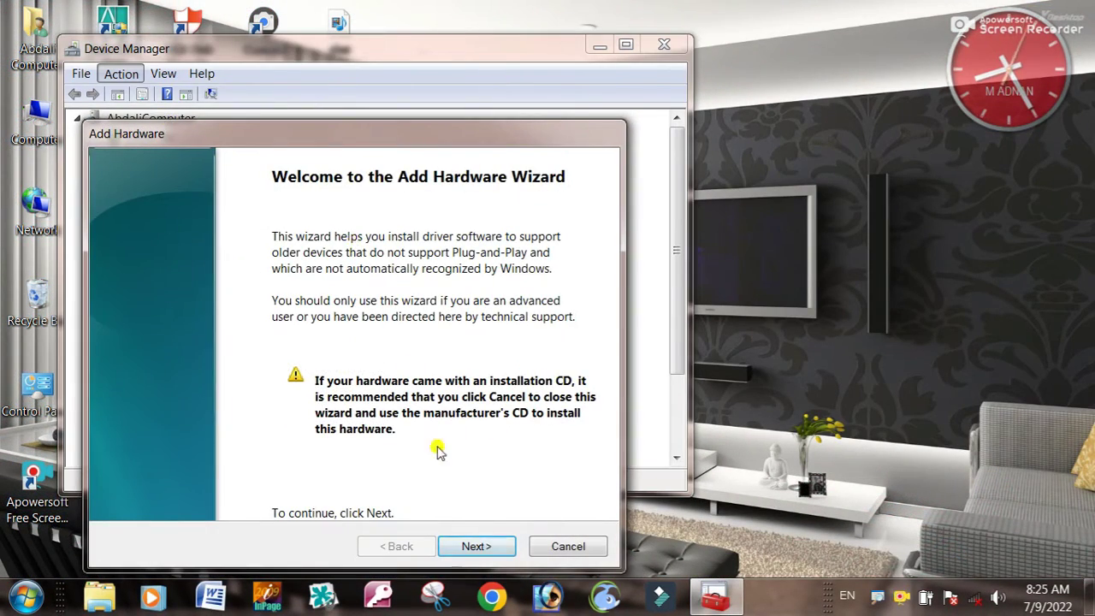
Step: Choose to install hardware manually selected from a list, with Network adapters as the hardware type
left_click(470, 548)
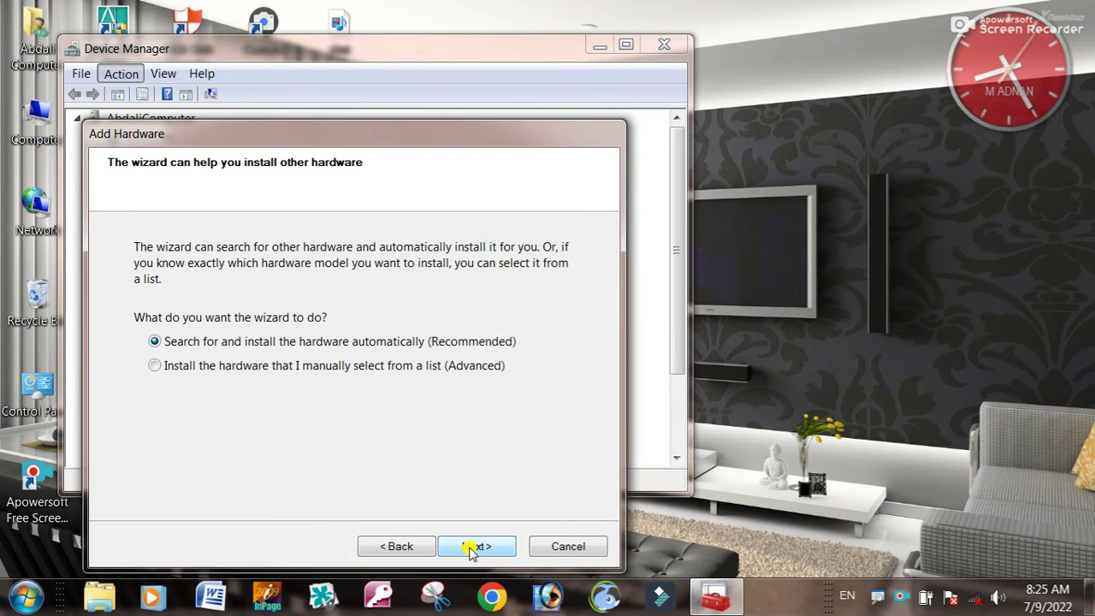
left_click(156, 366)
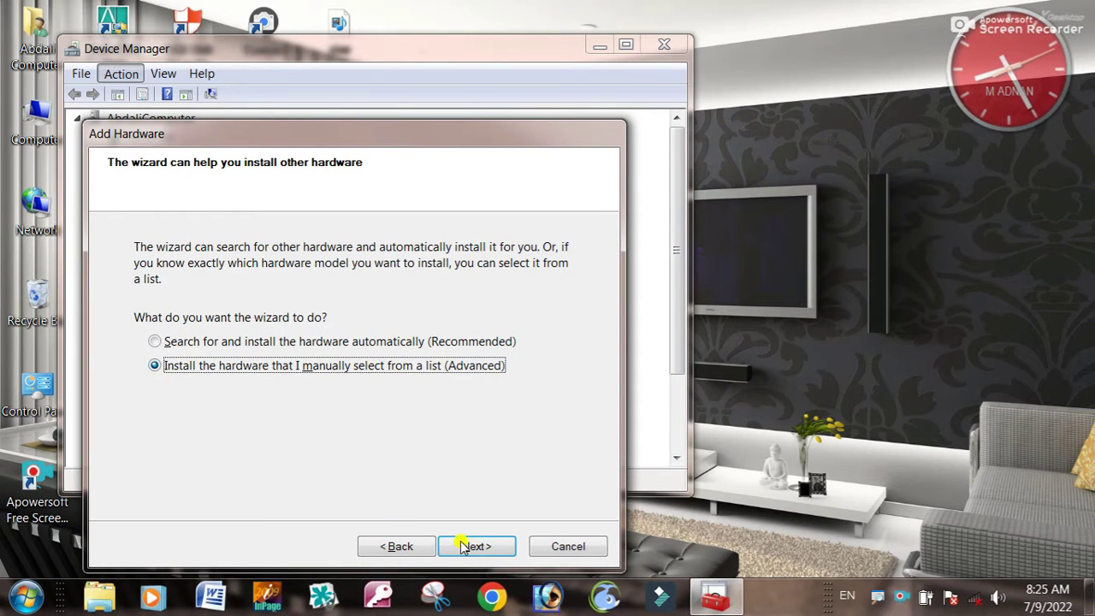
left_click(466, 547)
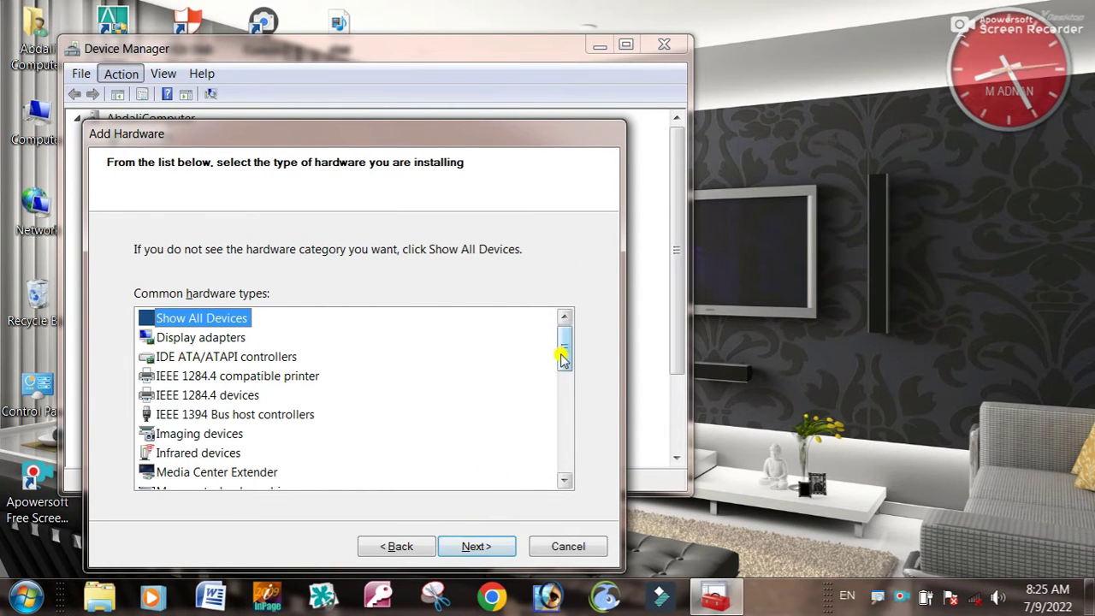
left_click_drag(562, 359, 562, 390)
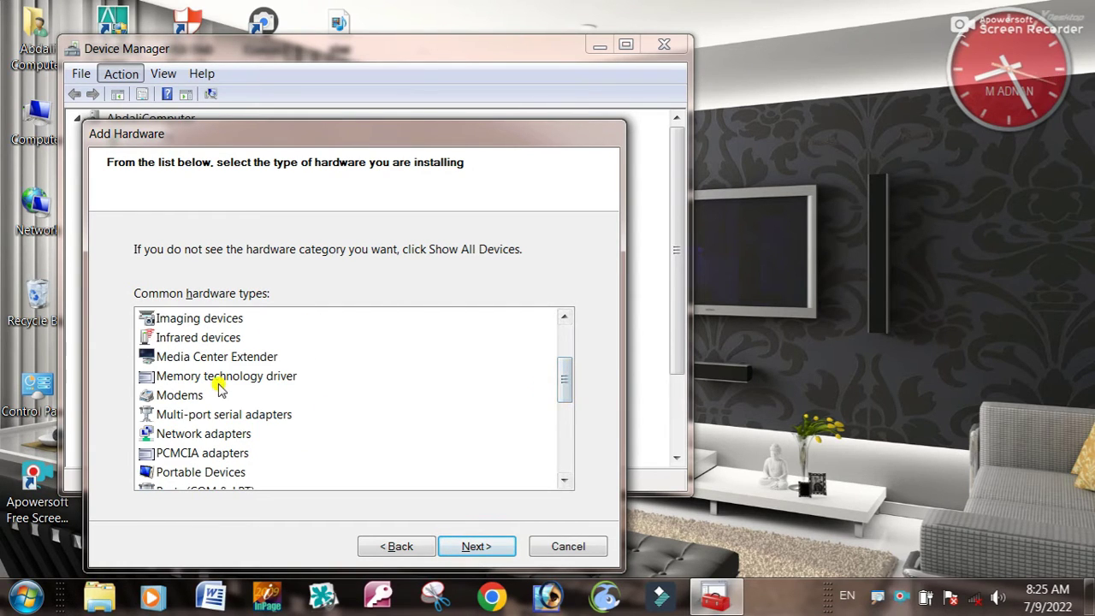
left_click(212, 436)
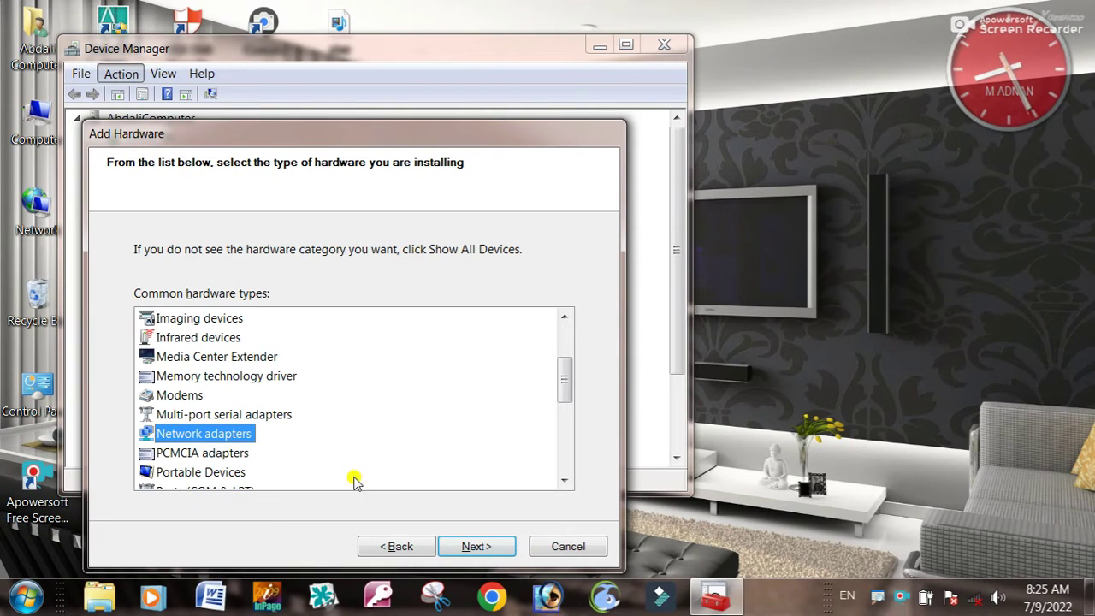
left_click(496, 552)
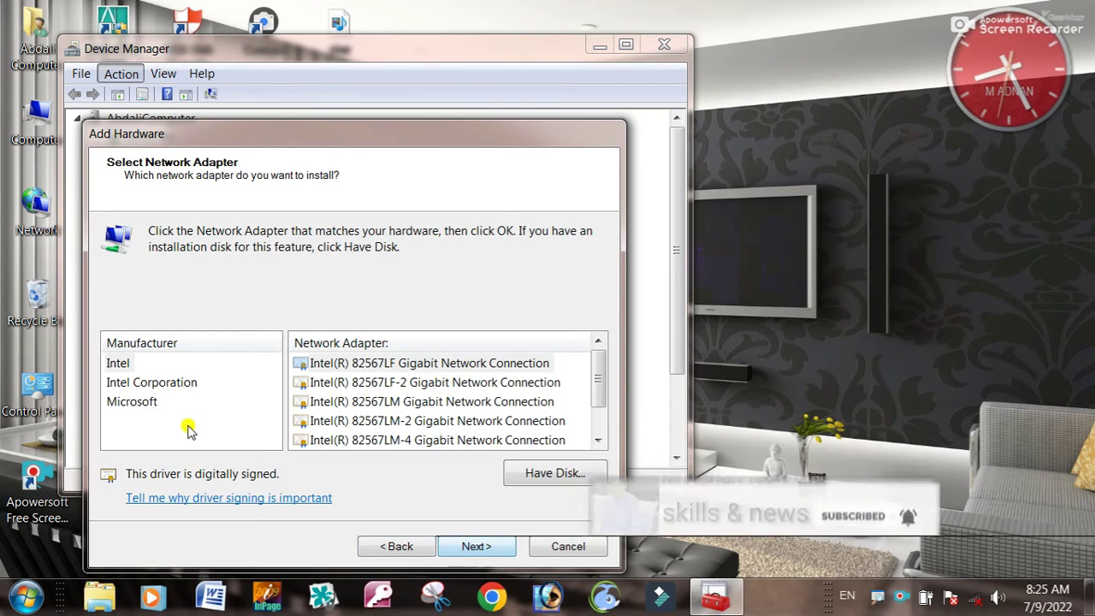
Step: Install the Microsoft network adapter Bluetooth Device (RFCOMM Protocol TDI)
left_click(147, 406)
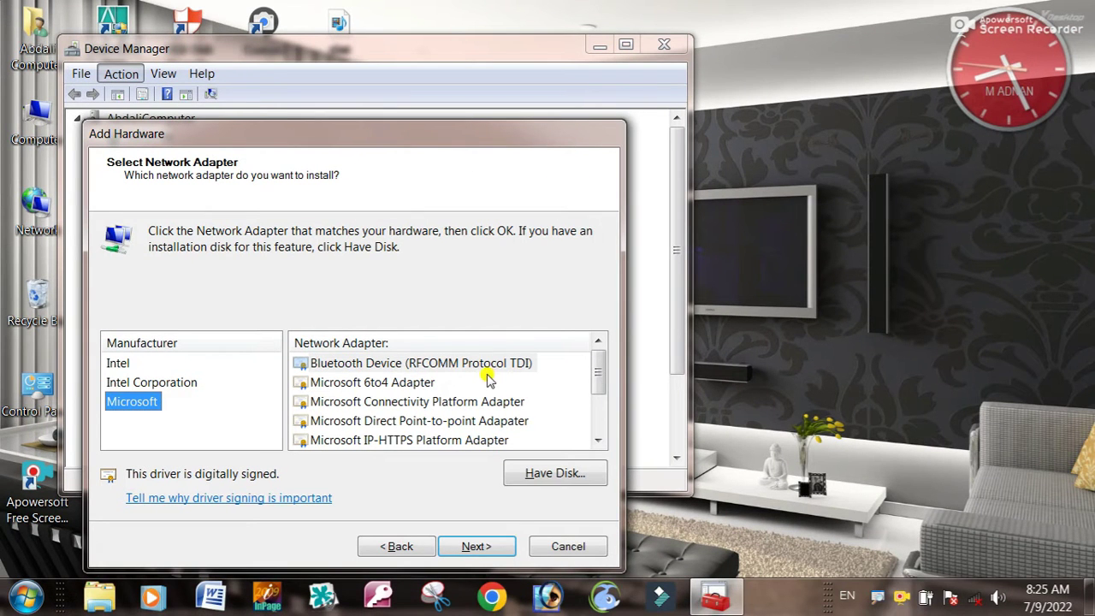
left_click(486, 368)
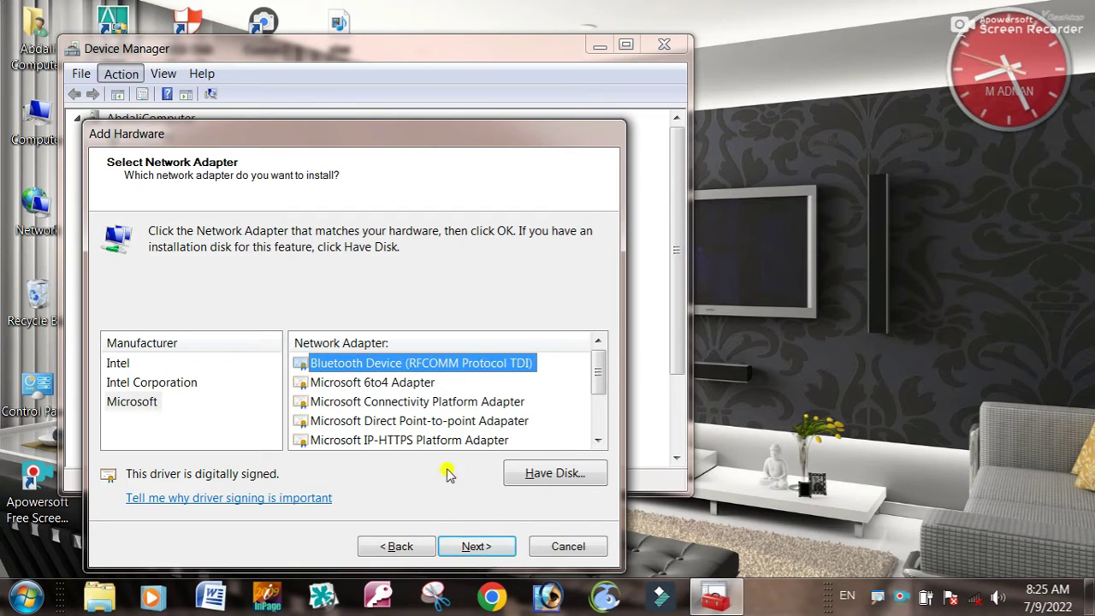
left_click(477, 547)
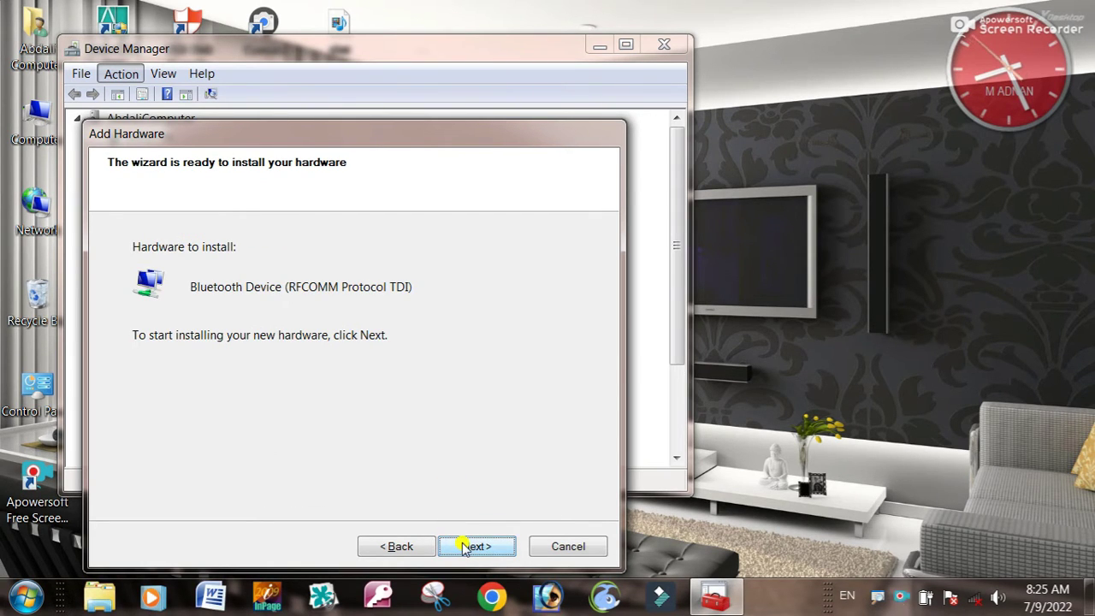
left_click(473, 546)
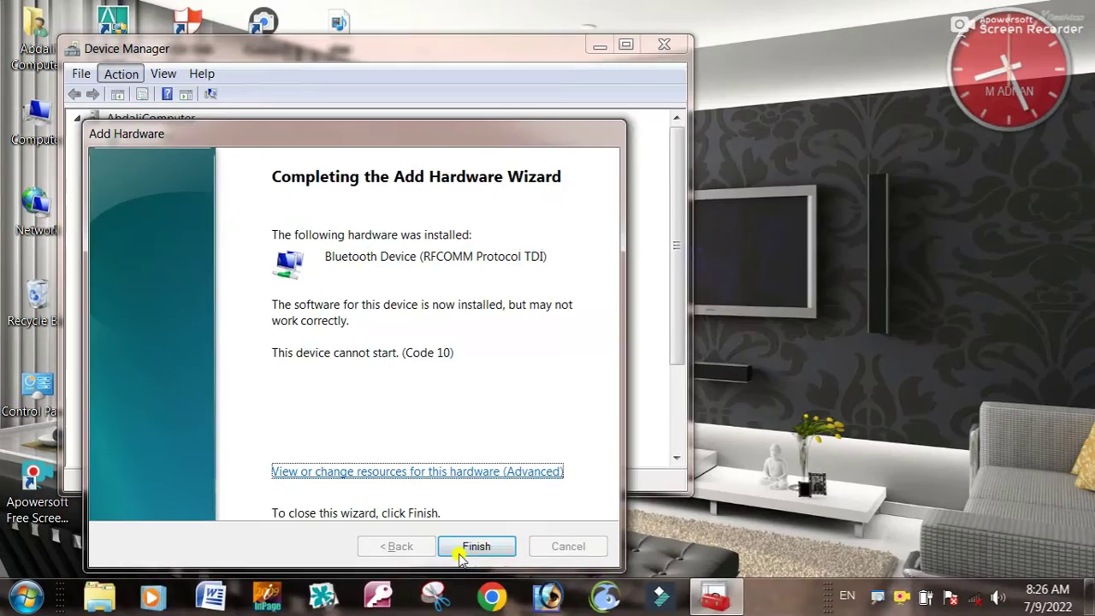
Step: Finish the Add Hardware wizard and close Device Manager
left_click(464, 550)
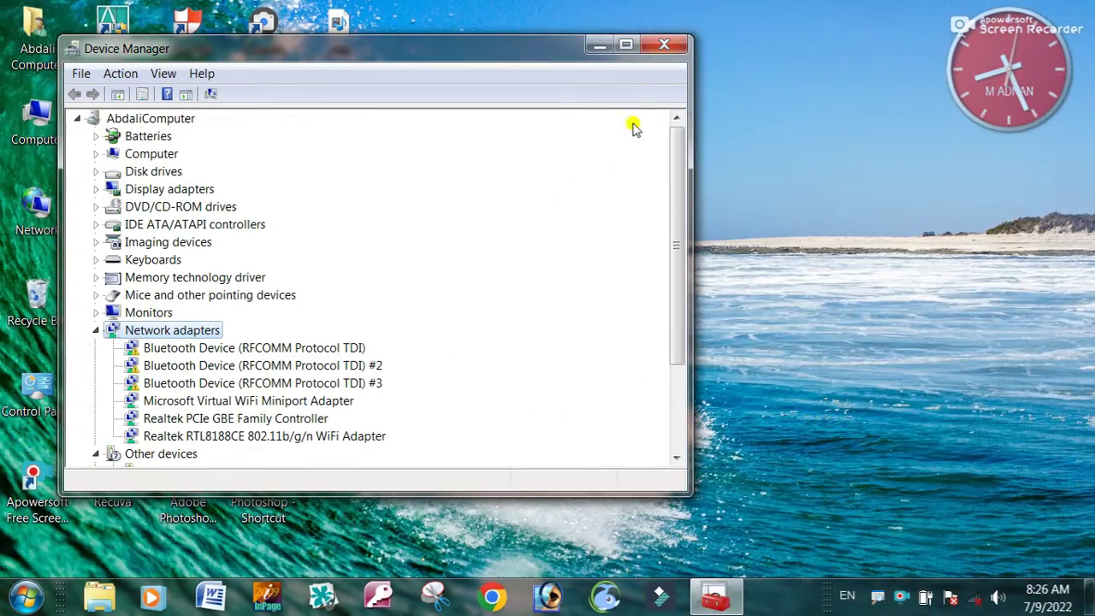
left_click(661, 44)
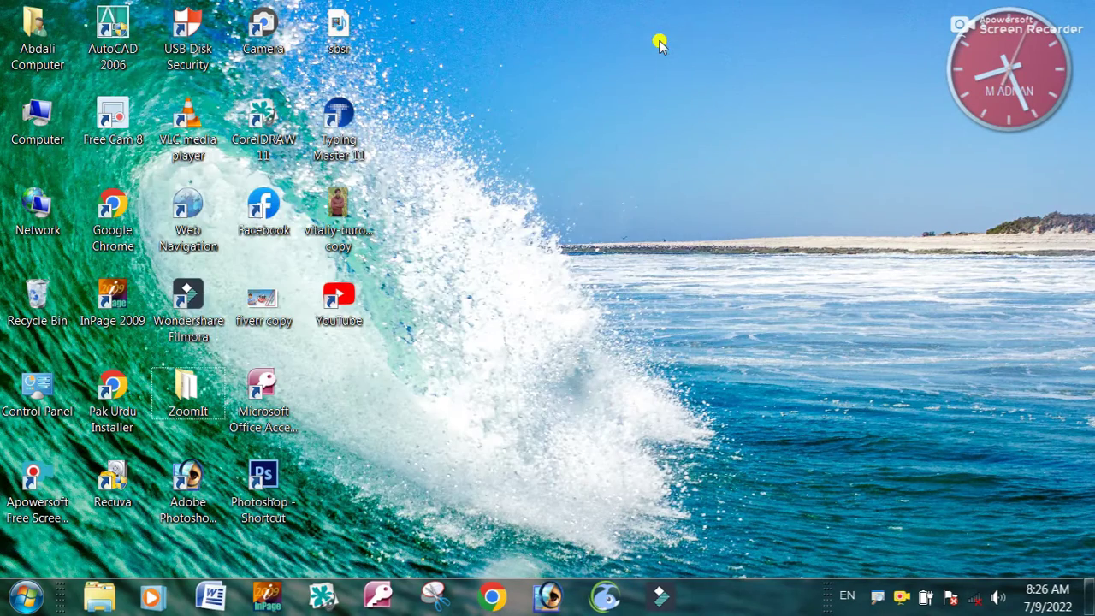
right_click(660, 42)
left_click(702, 90)
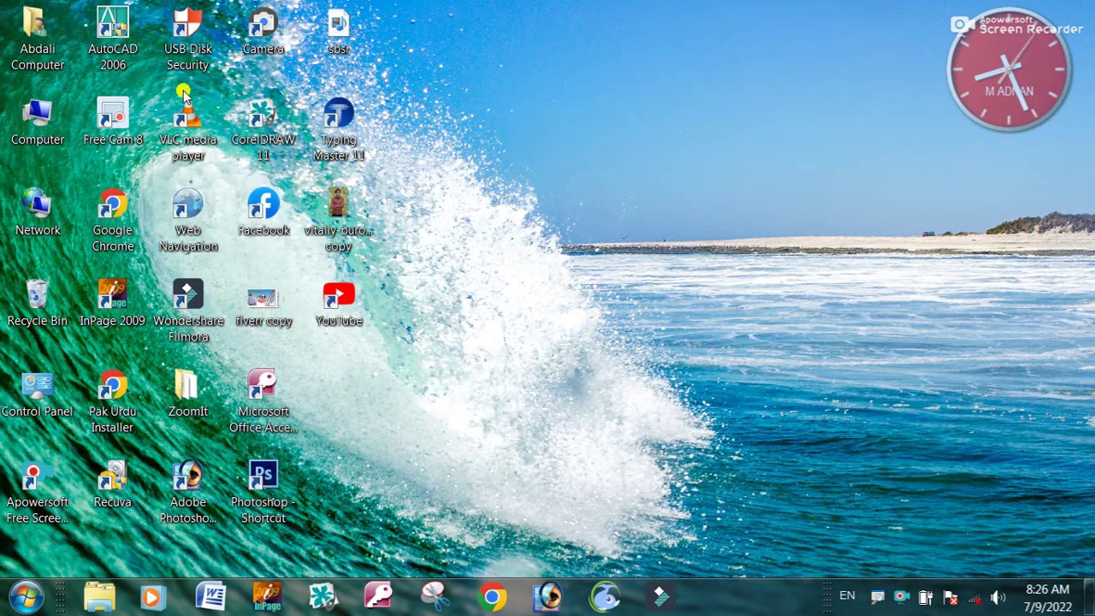
Step: Open the Windows folder on Local Disk (C:)
double_click(54, 118)
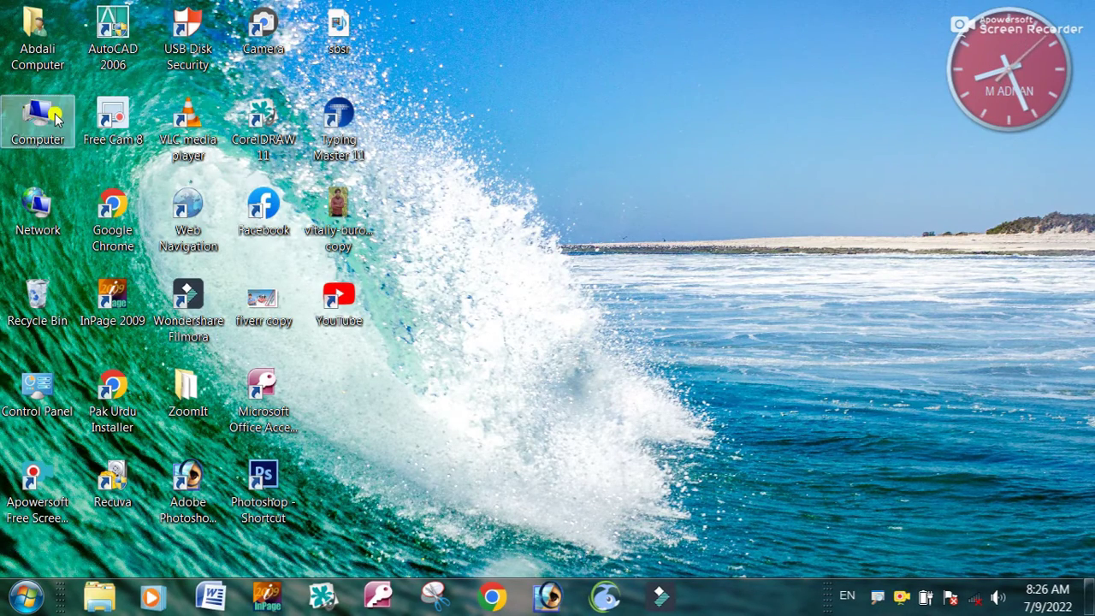
left_click(255, 214)
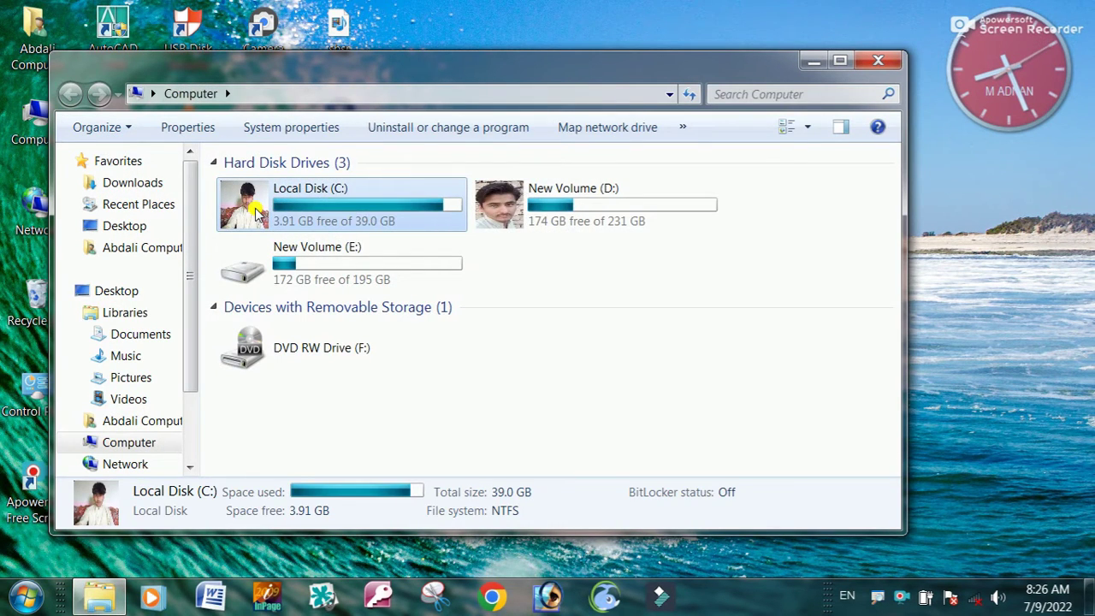
double_click(255, 214)
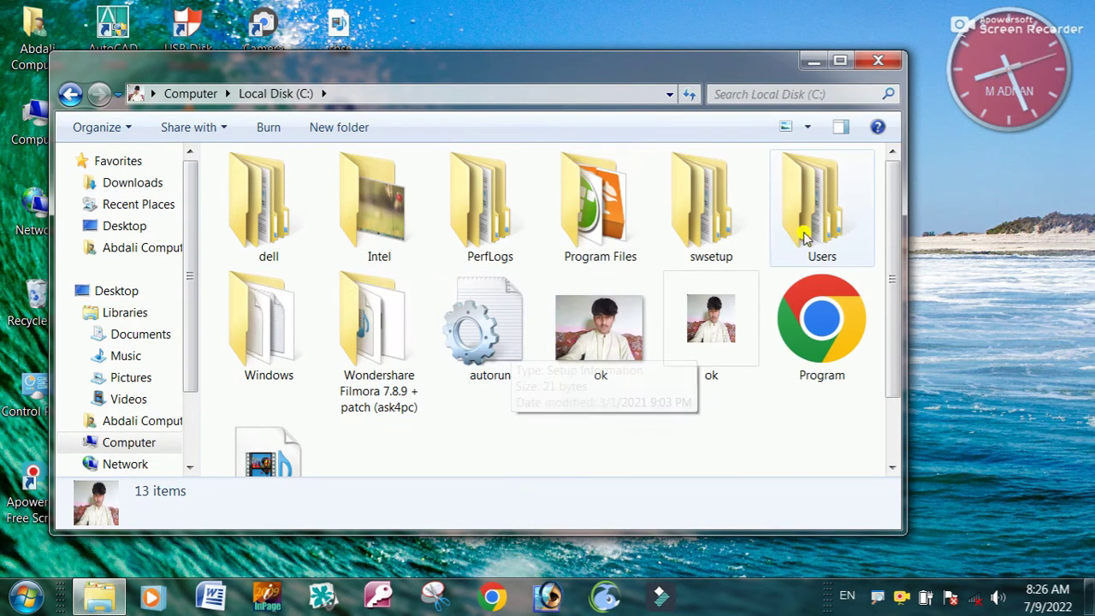
left_click(255, 295)
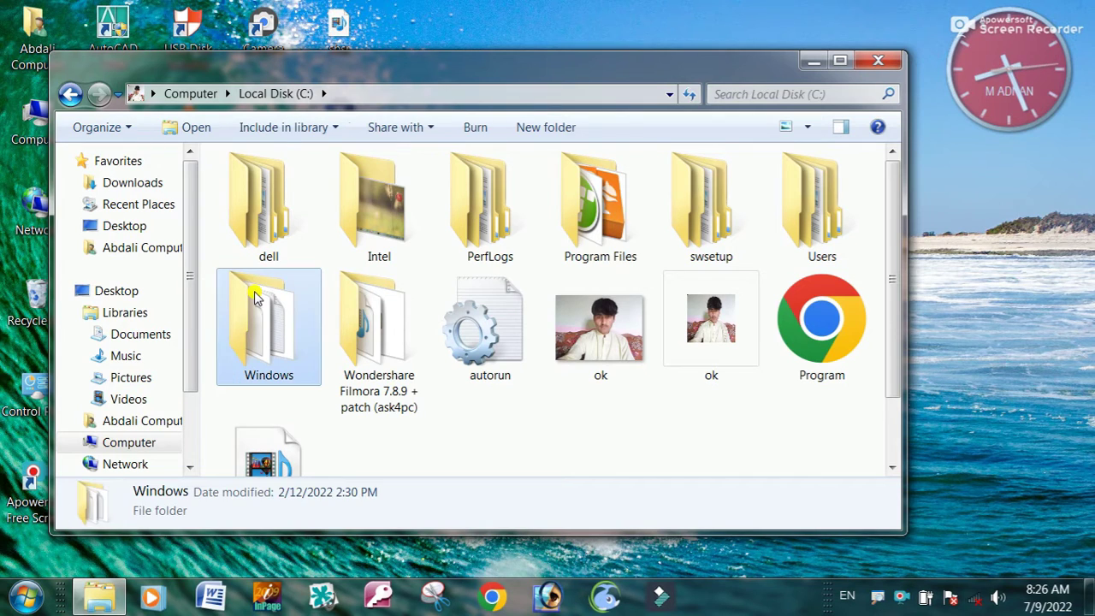
double_click(255, 295)
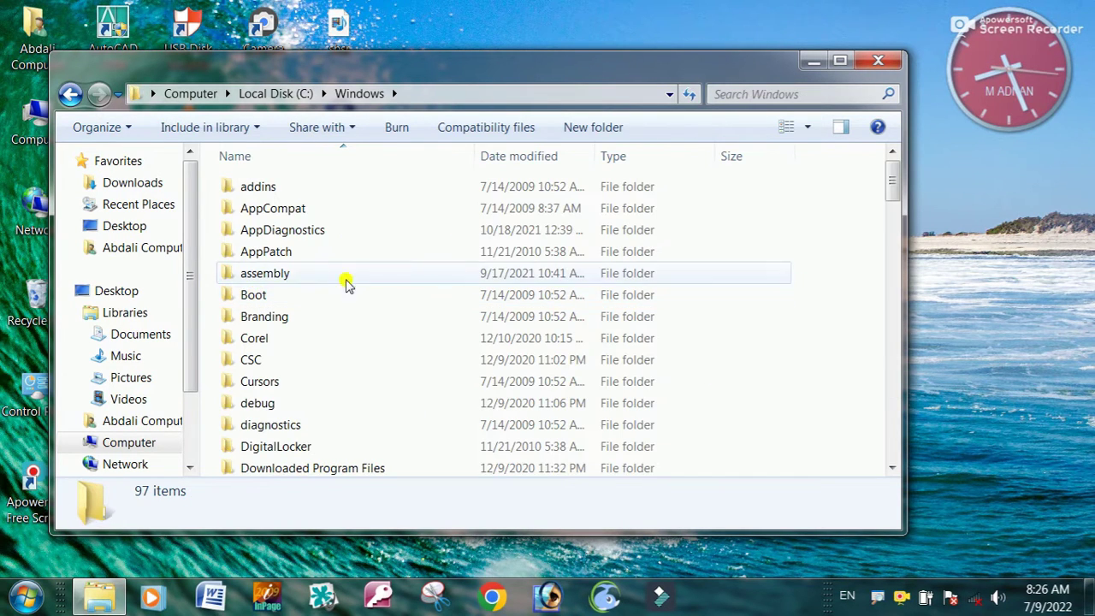
Step: Search the Windows folder for "fs" and locate the fsquirt Bluetooth applications
left_click(766, 94)
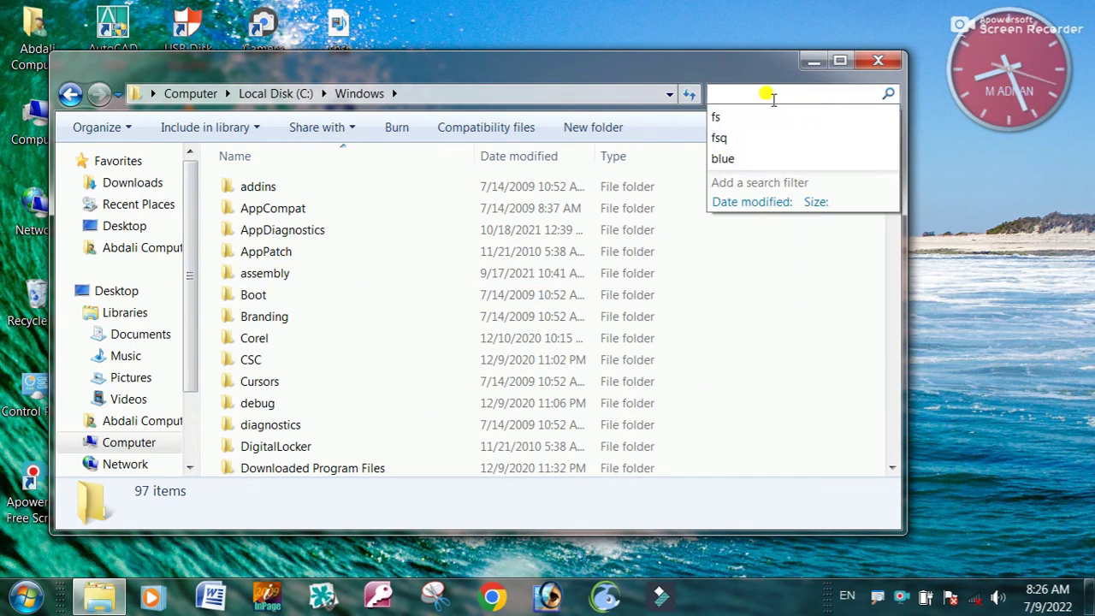
left_click(731, 120)
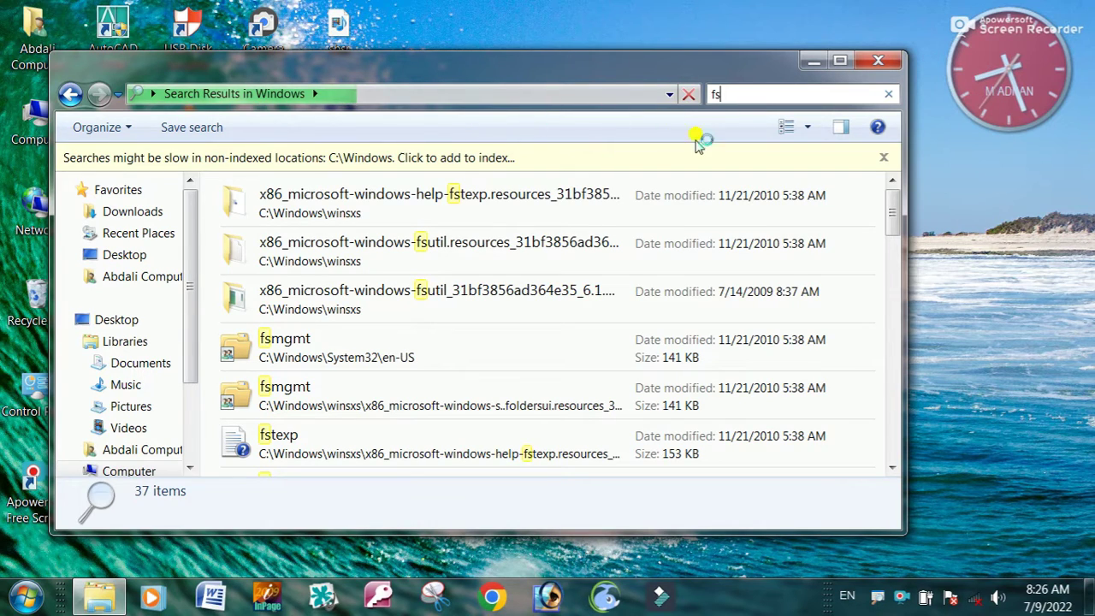
left_click_drag(890, 218, 898, 299)
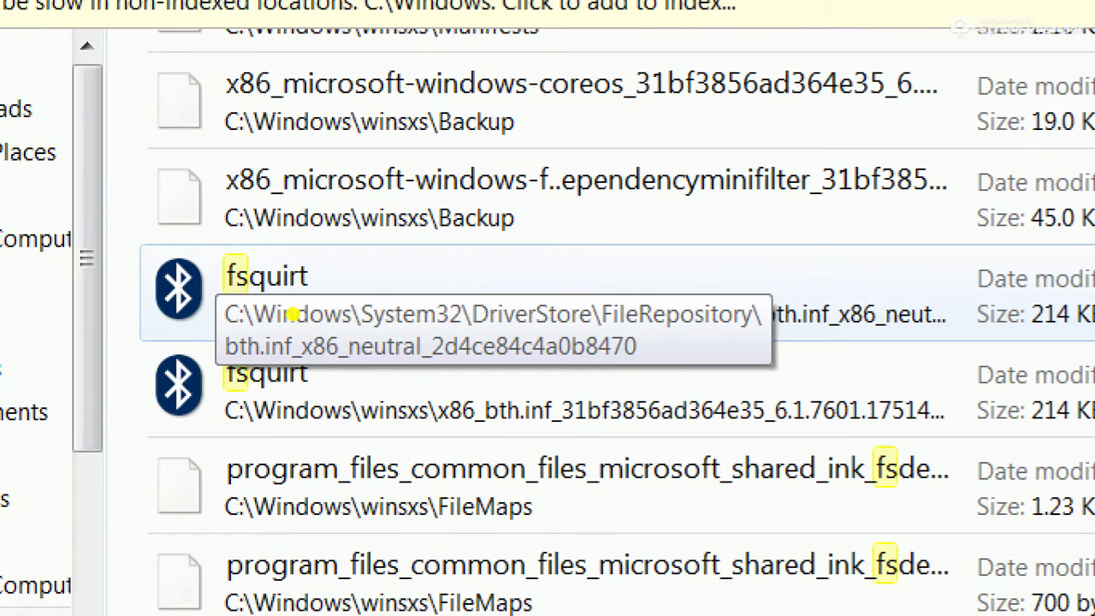
left_click_drag(149, 249, 364, 316)
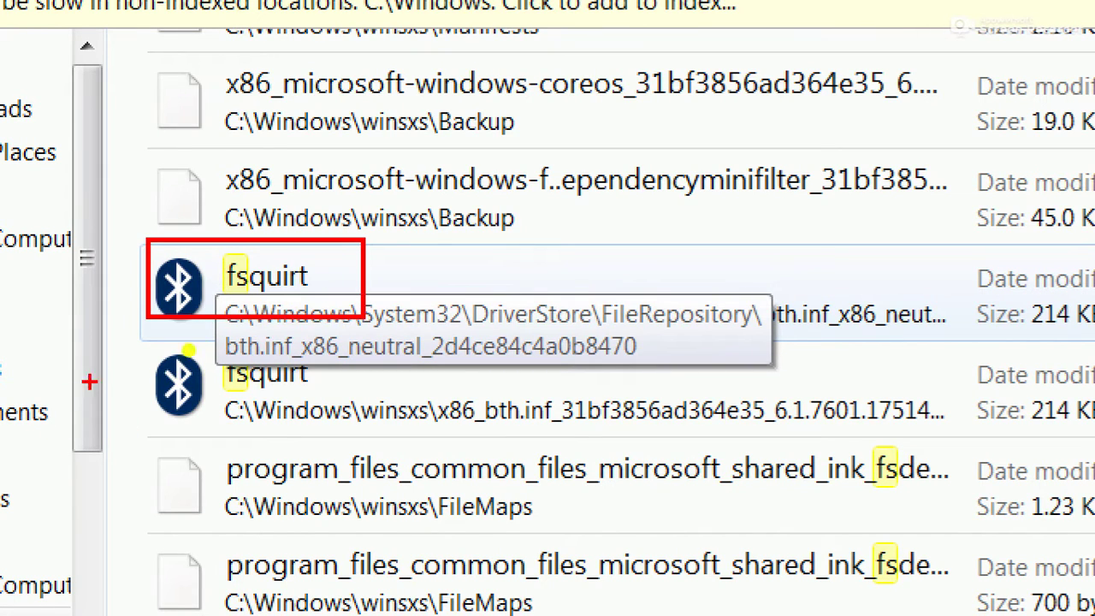
mouse_move(147, 364)
left_mouse_down()
mouse_move(208, 404)
mouse_move(276, 409)
left_mouse_up()
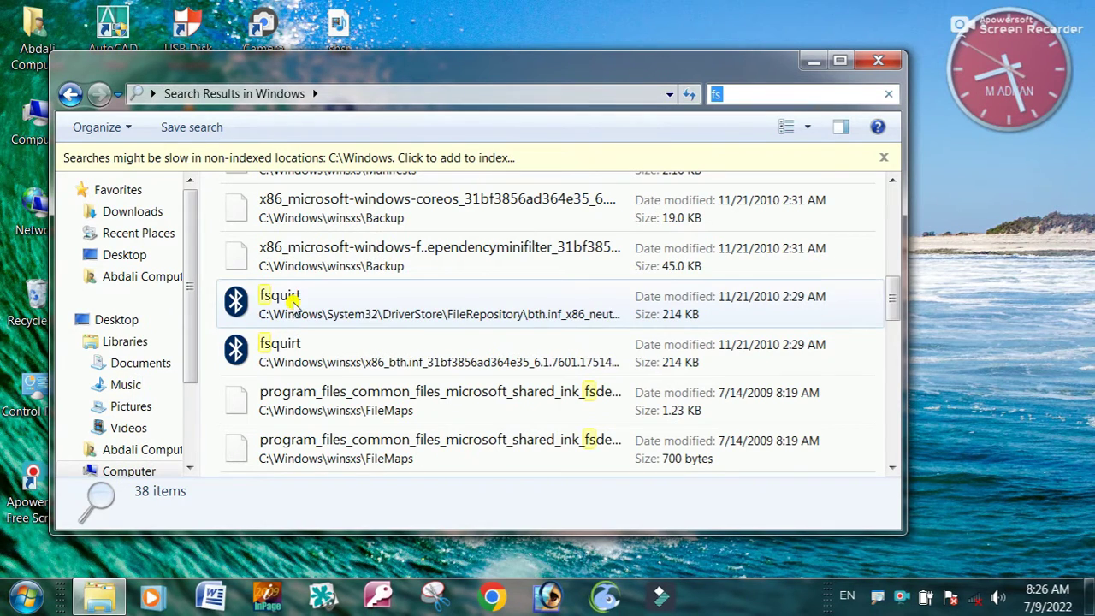
Step: Create a desktop shortcut to the fsquirt application in System32\DriverStore\FileRepository and close the folder window
left_click(292, 302)
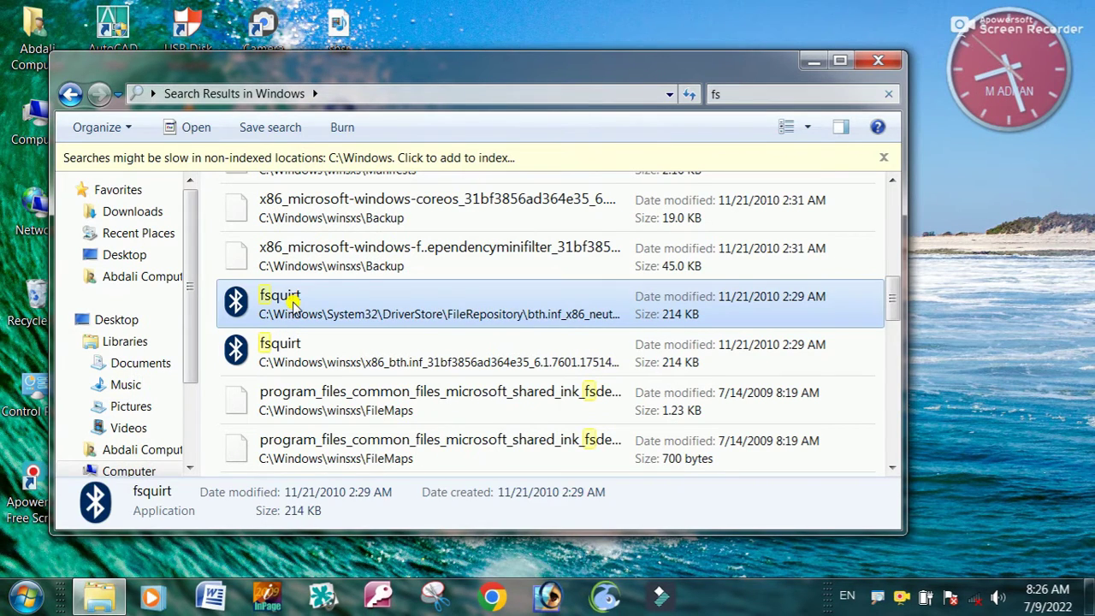
right_click(292, 303)
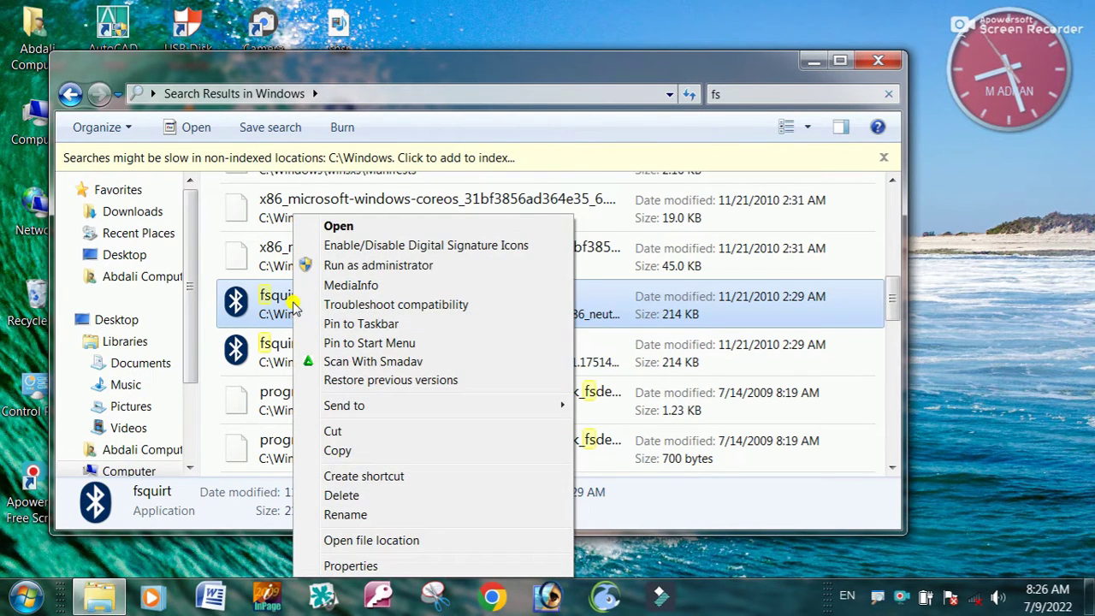
mouse_move(366, 411)
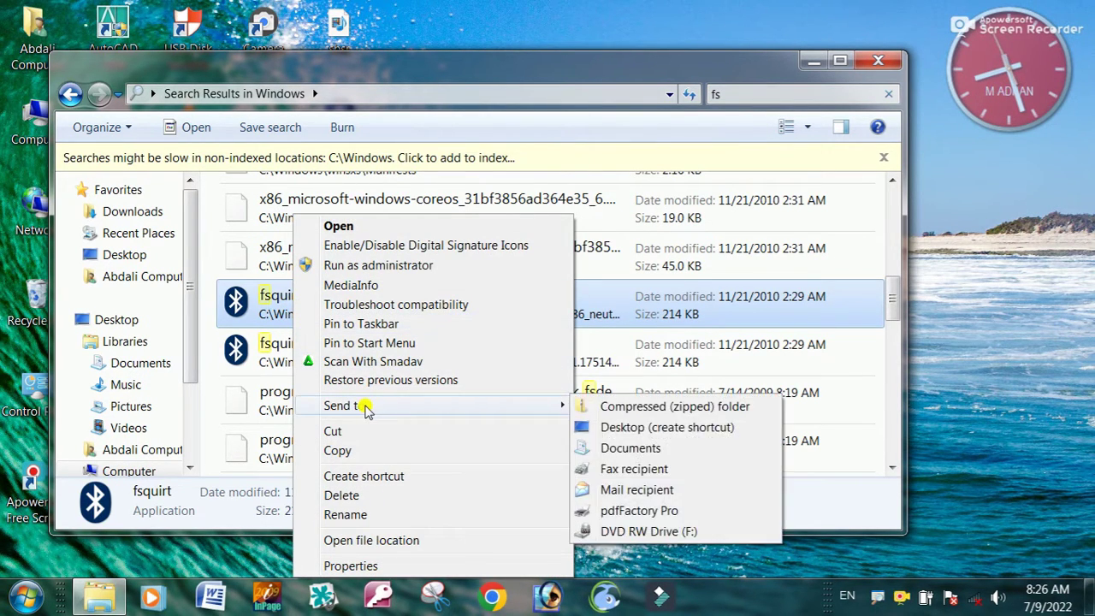
left_click(648, 429)
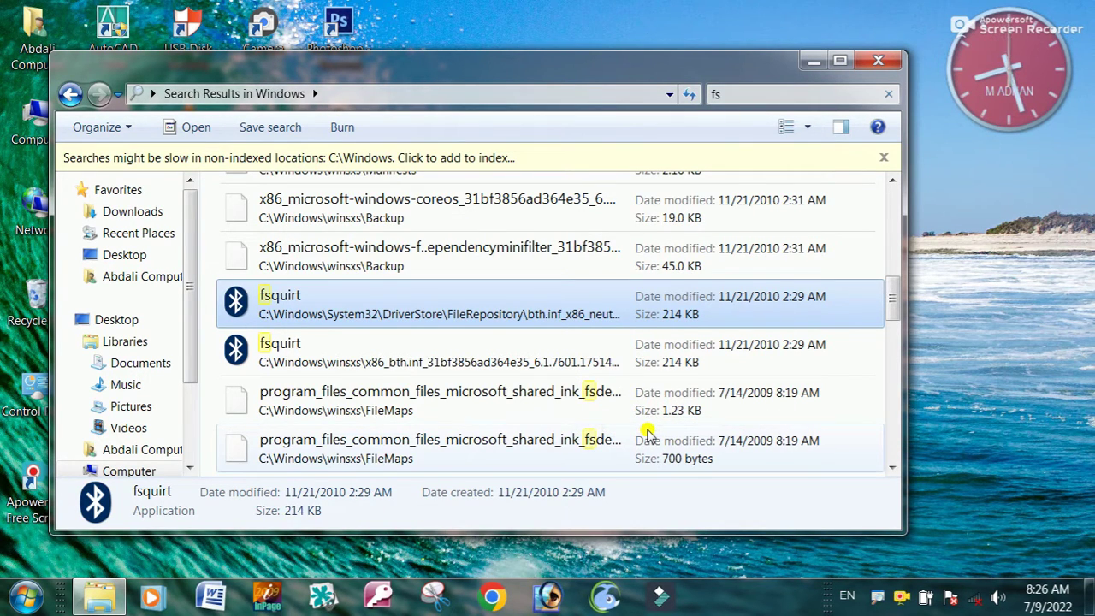
left_click(878, 60)
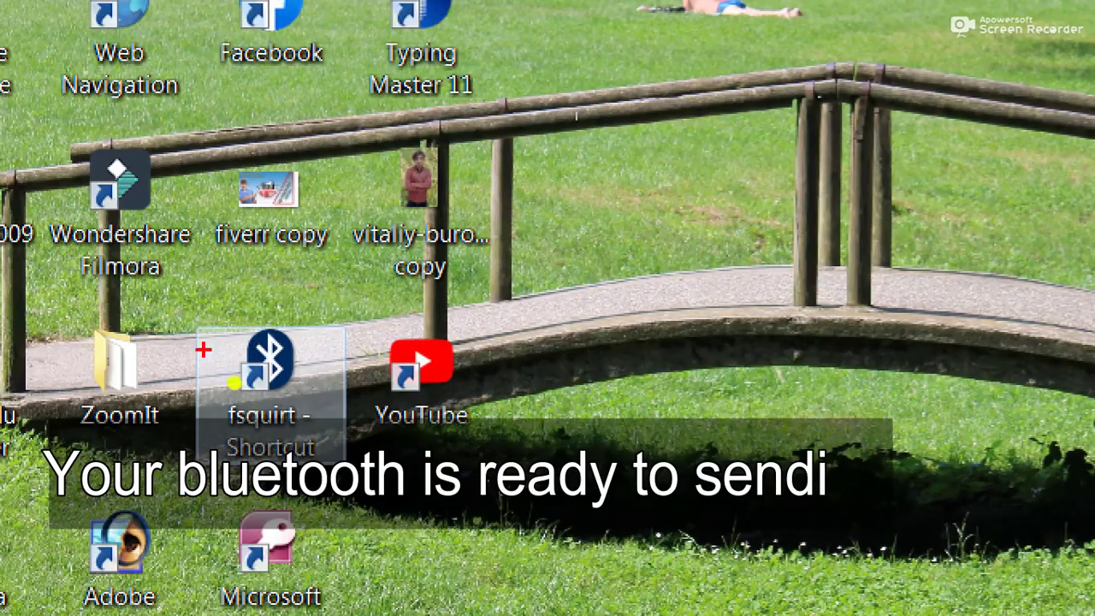
Step: Open Bluetooth File Transfer from the fsquirt desktop shortcut to view its send and receive options, and cancel the wizard
left_click_drag(183, 318, 367, 492)
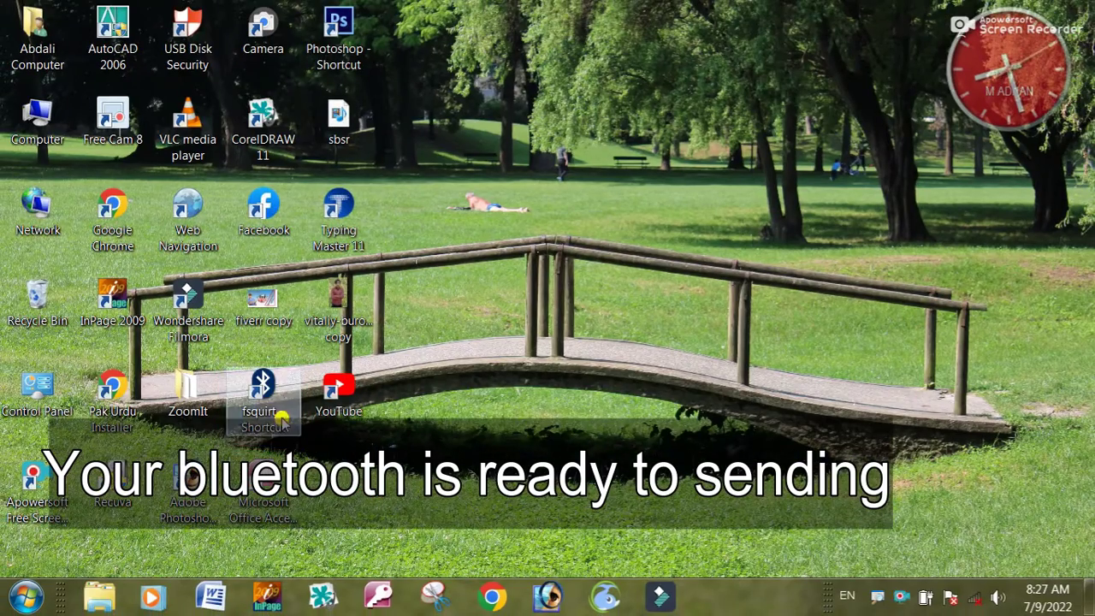
right_click(292, 401)
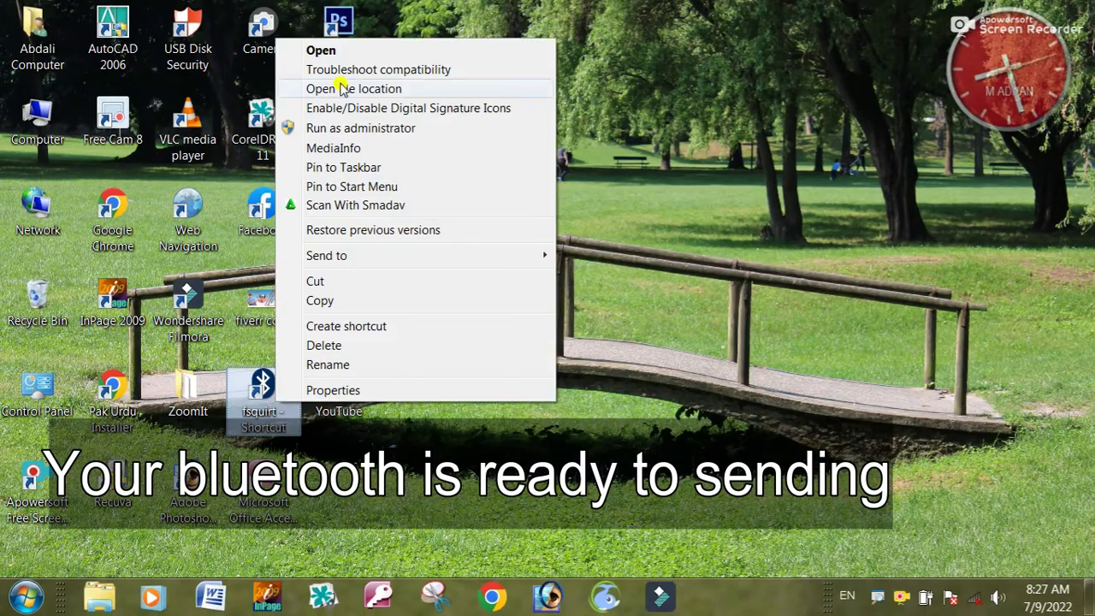
left_click(341, 52)
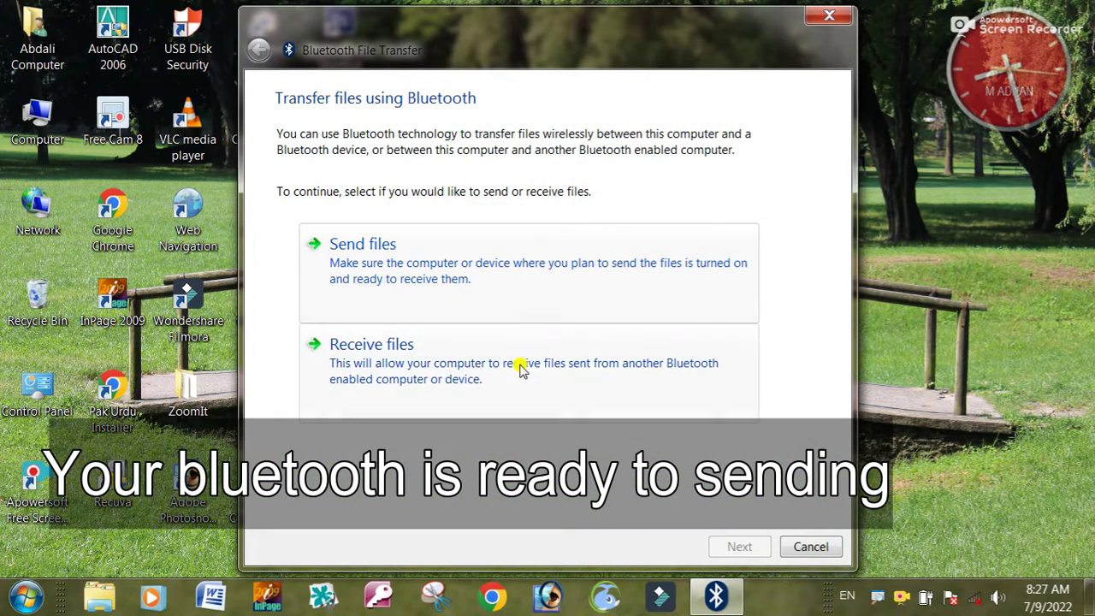
left_click(805, 546)
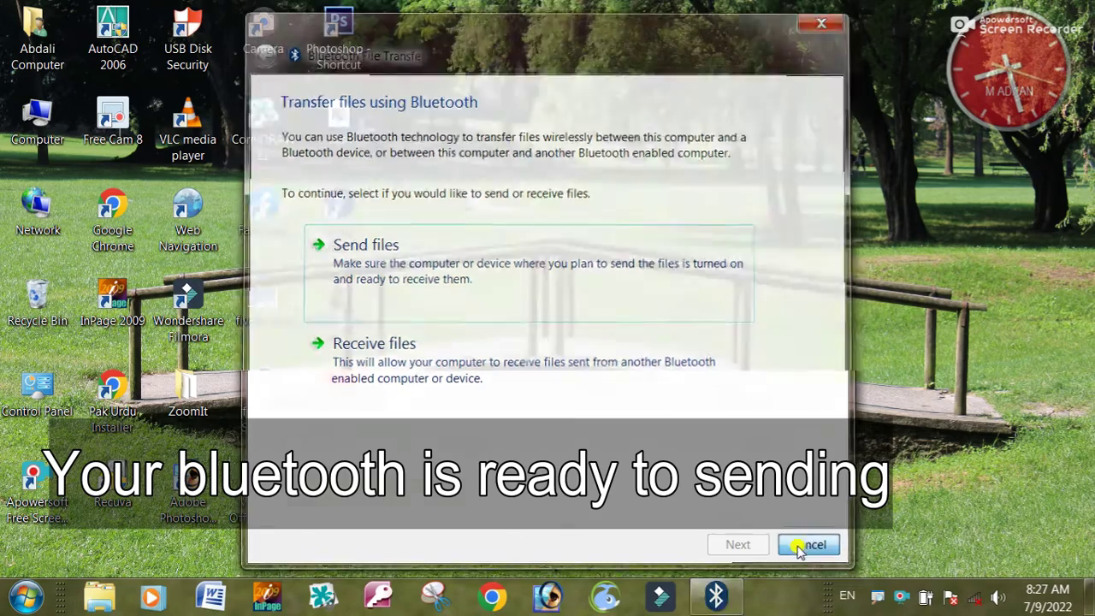
right_click(810, 423)
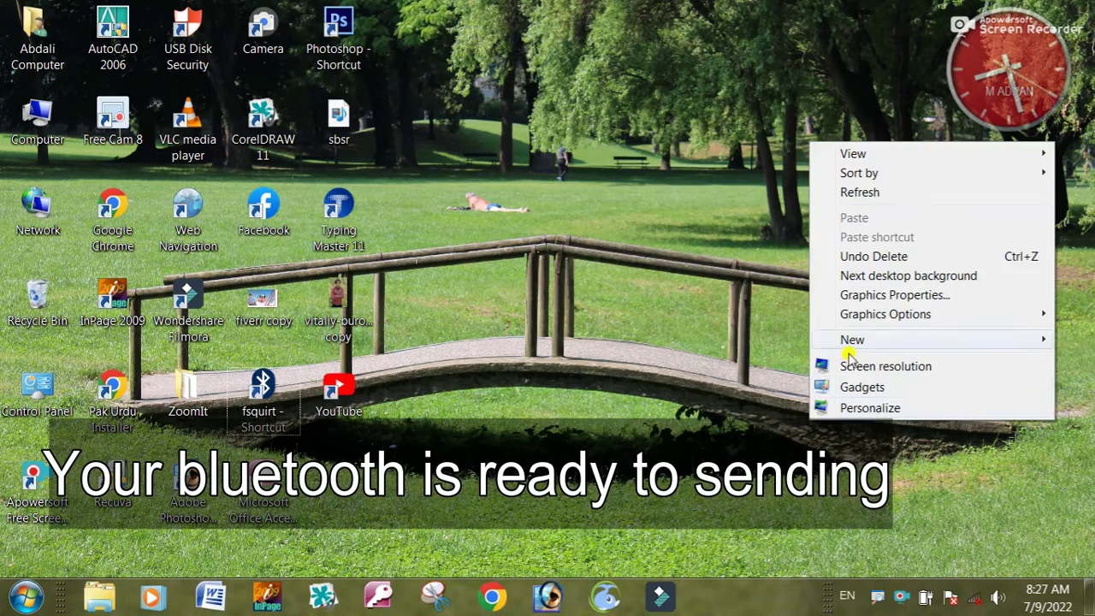
left_click(860, 195)
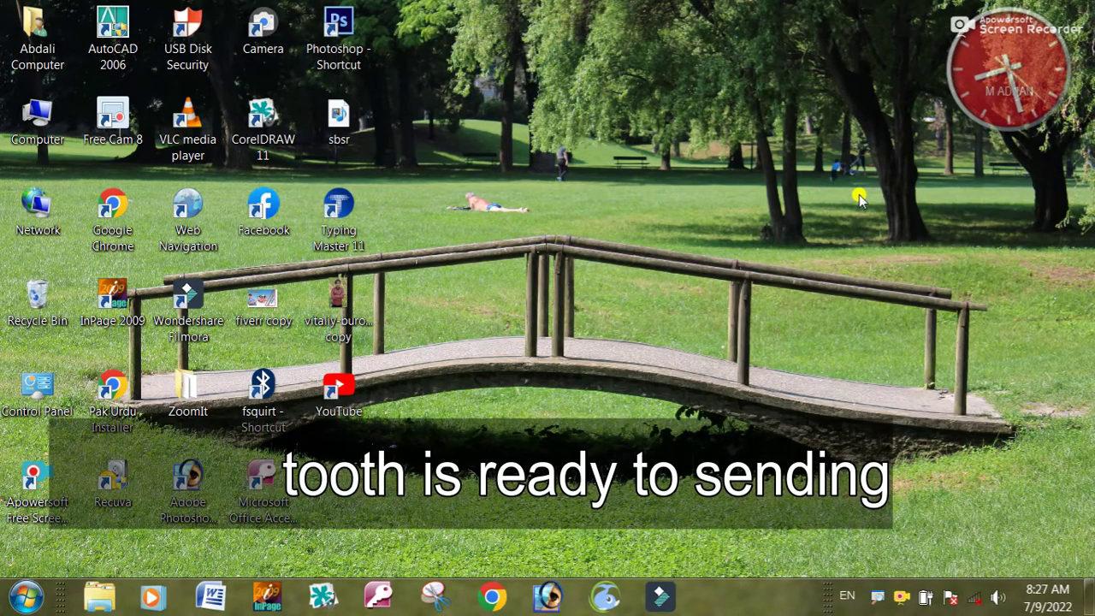